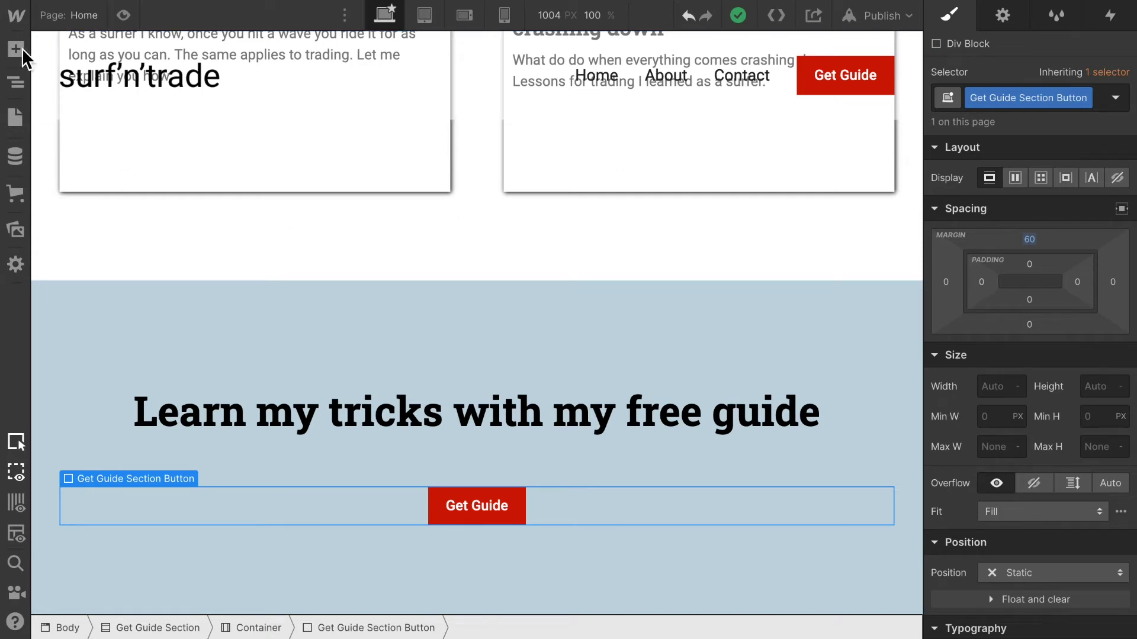
- Add a new Section at the bottom of the page with a Container inside it
left_click(18, 50)
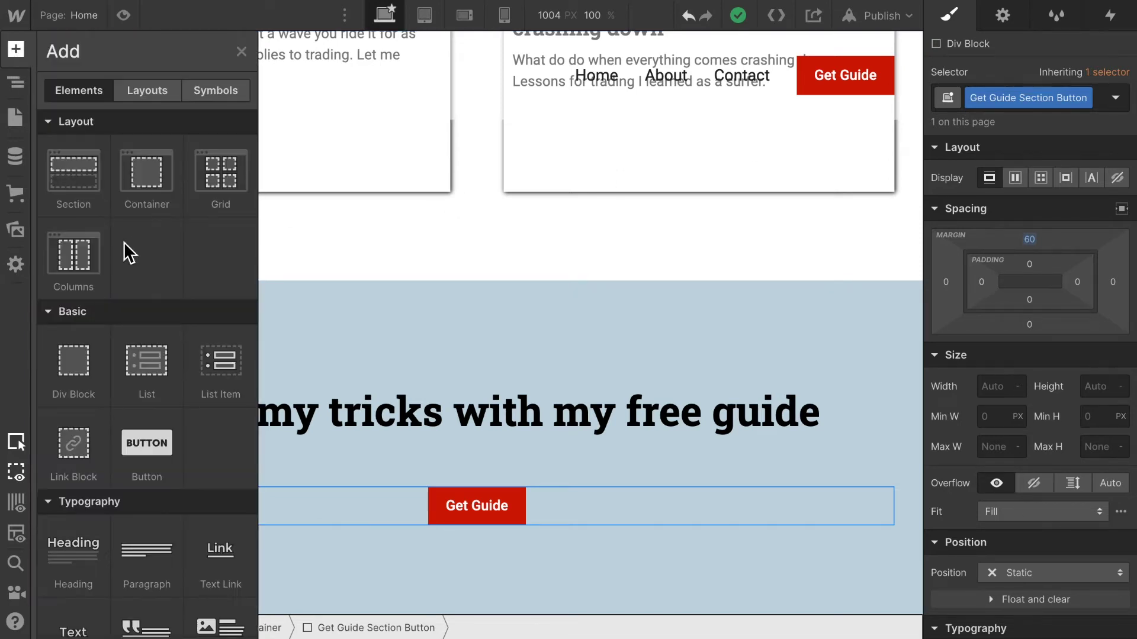
left_click_drag(76, 191, 248, 622)
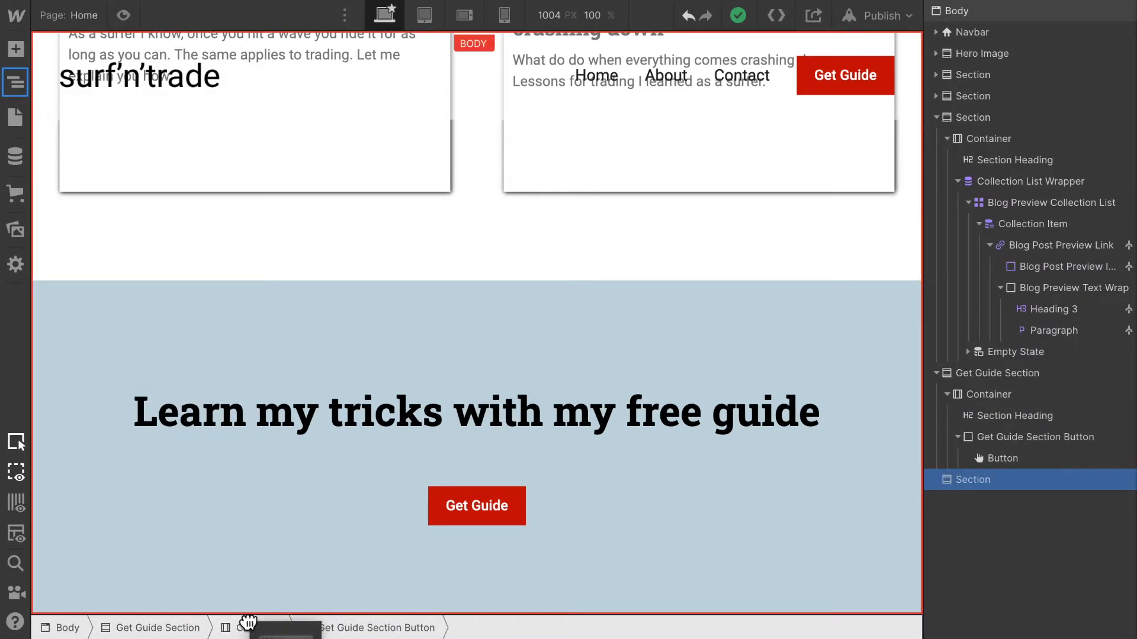
scroll(292, 507, "down", 2)
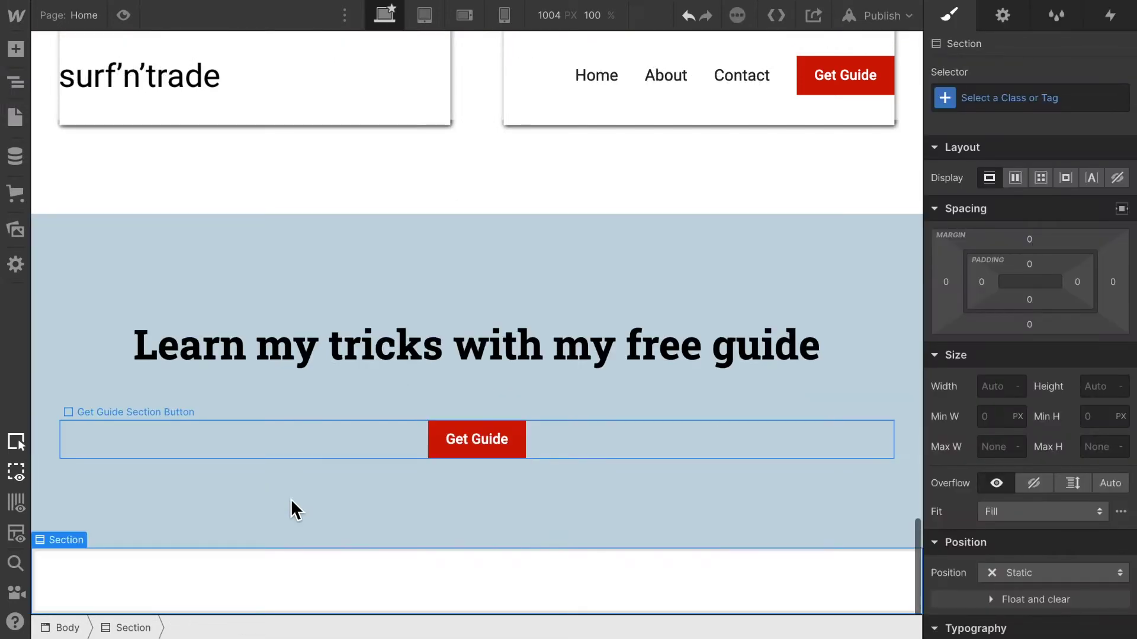
left_click(17, 47)
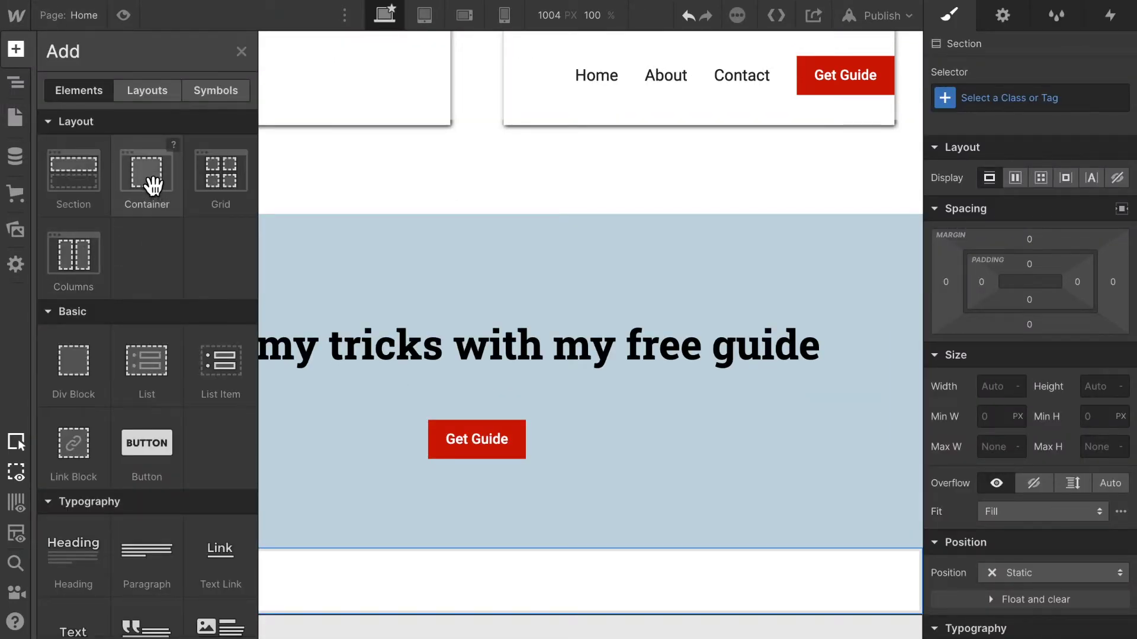
left_click_drag(153, 186, 342, 591)
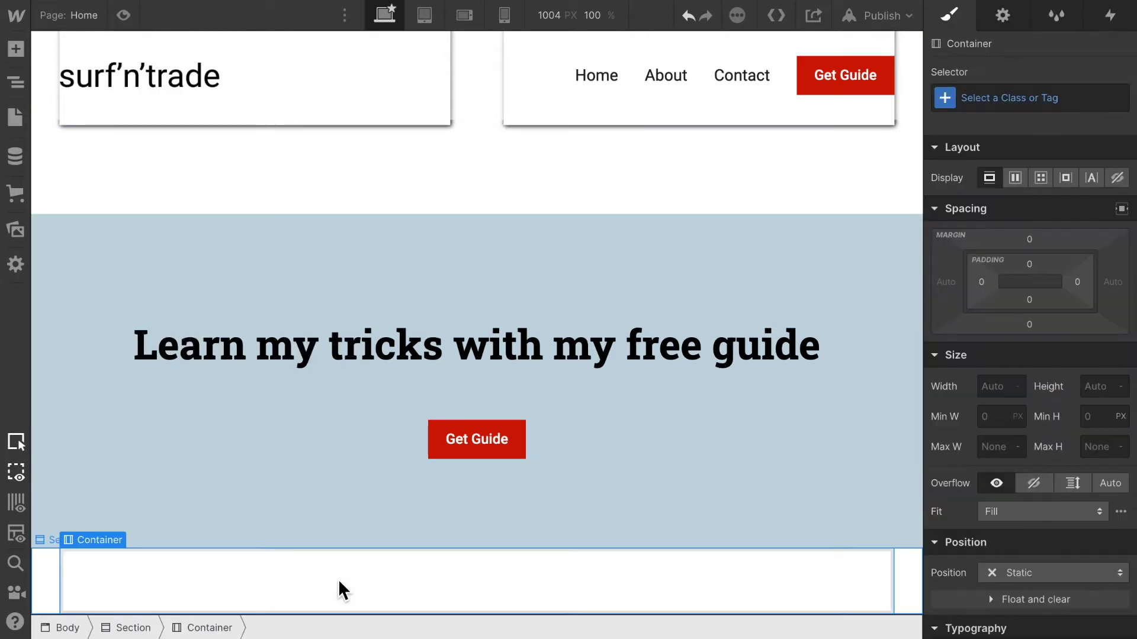
- Place a Div Block and then a Text Block inside the new container
left_click(16, 51)
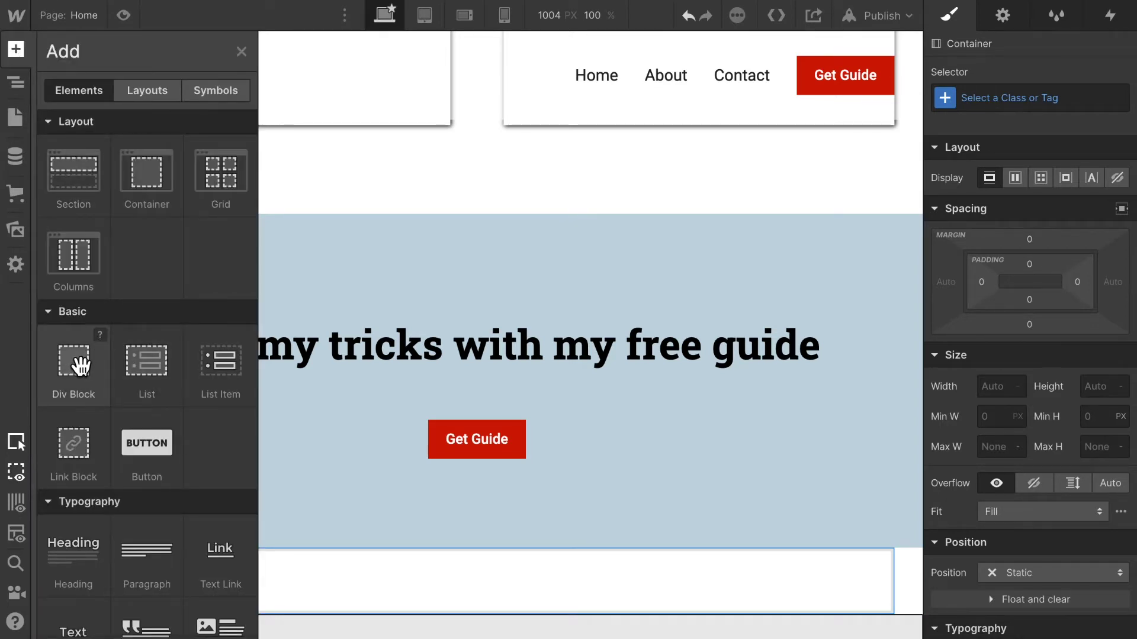
left_click_drag(80, 366, 355, 583)
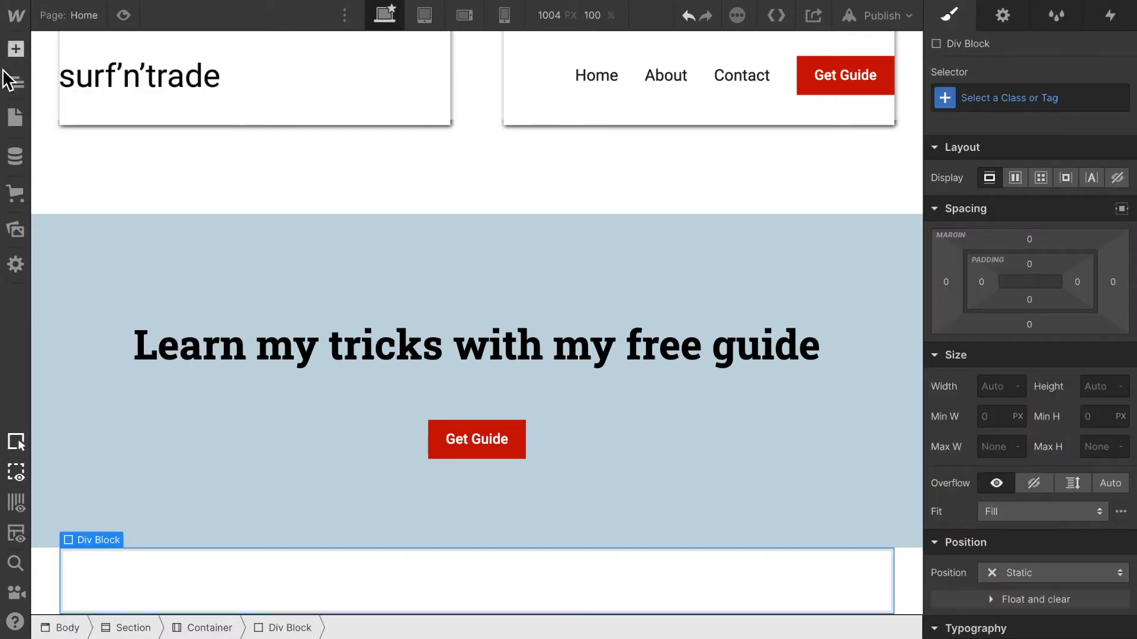
left_click(16, 49)
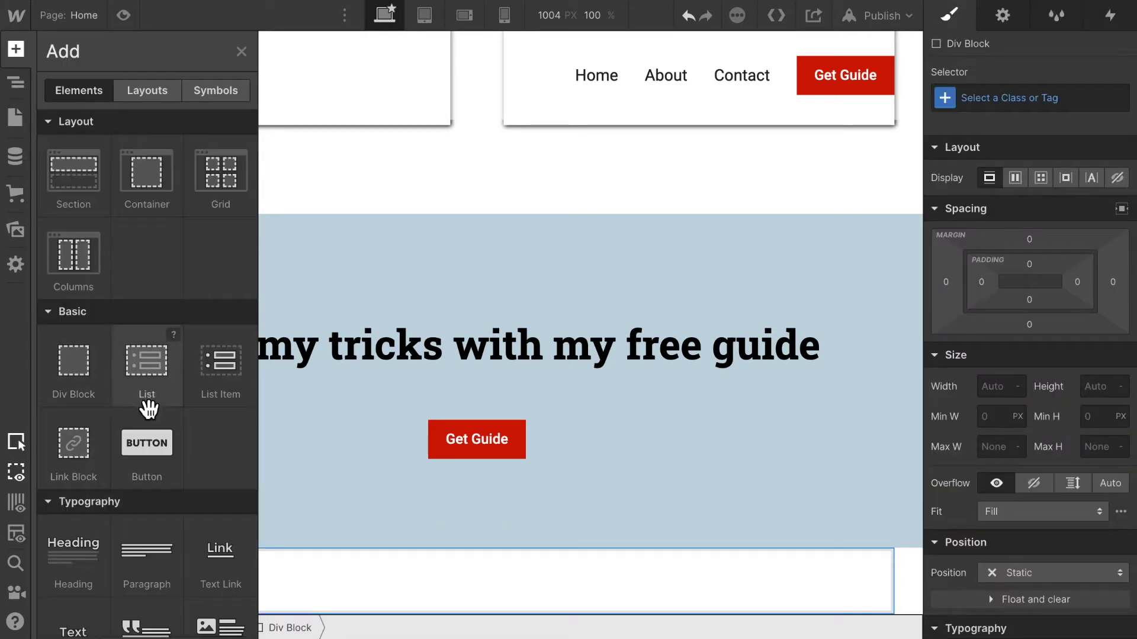
scroll(140, 503, "down", 2)
left_click_drag(78, 540, 995, 561)
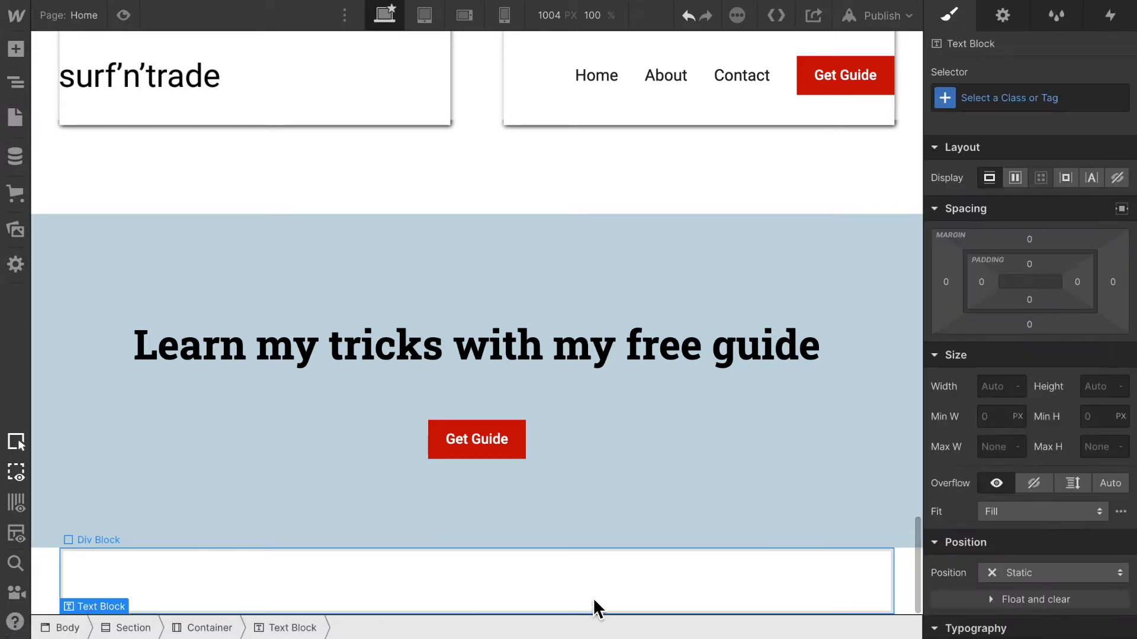
- Give the div block class Social Media Links with flex display, align center and justify center
left_click(477, 561)
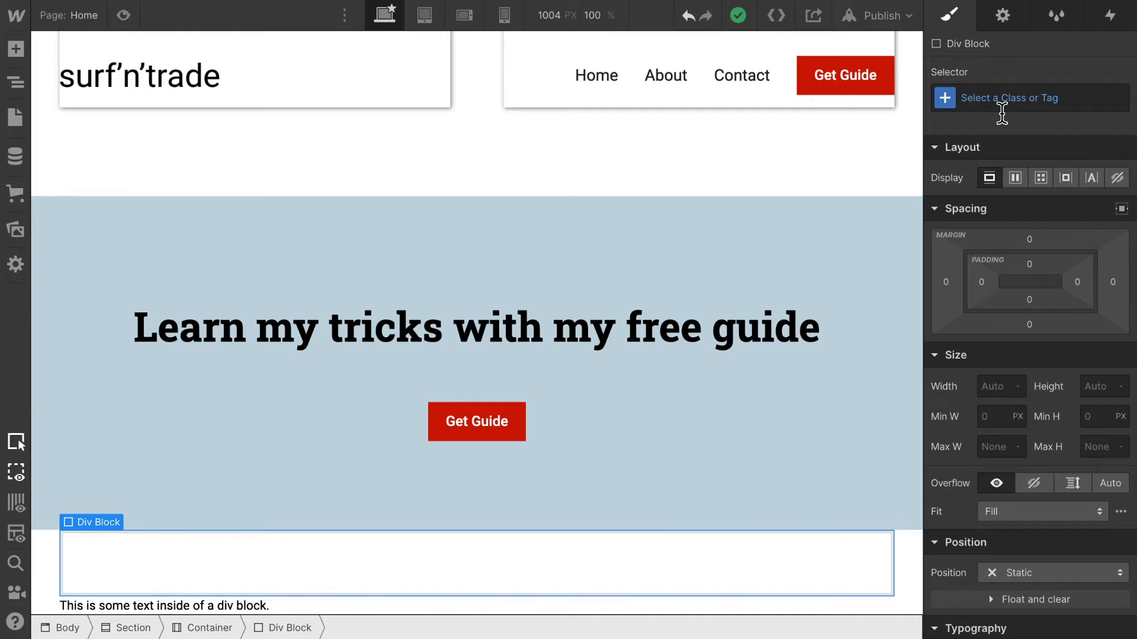
left_click(1005, 100)
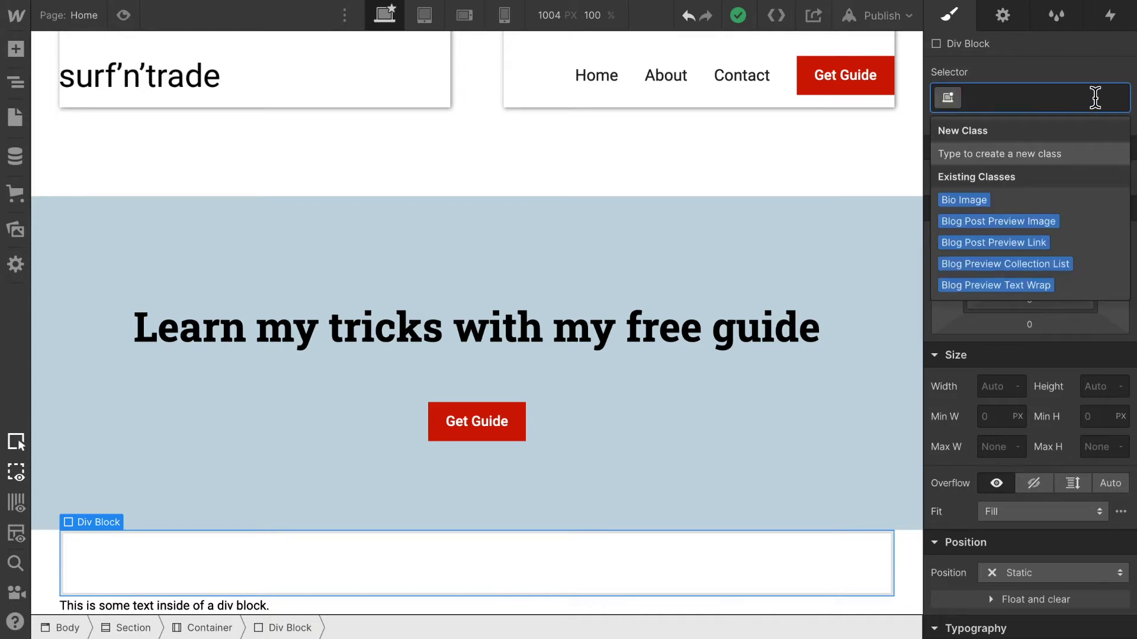
type("Social Media Links")
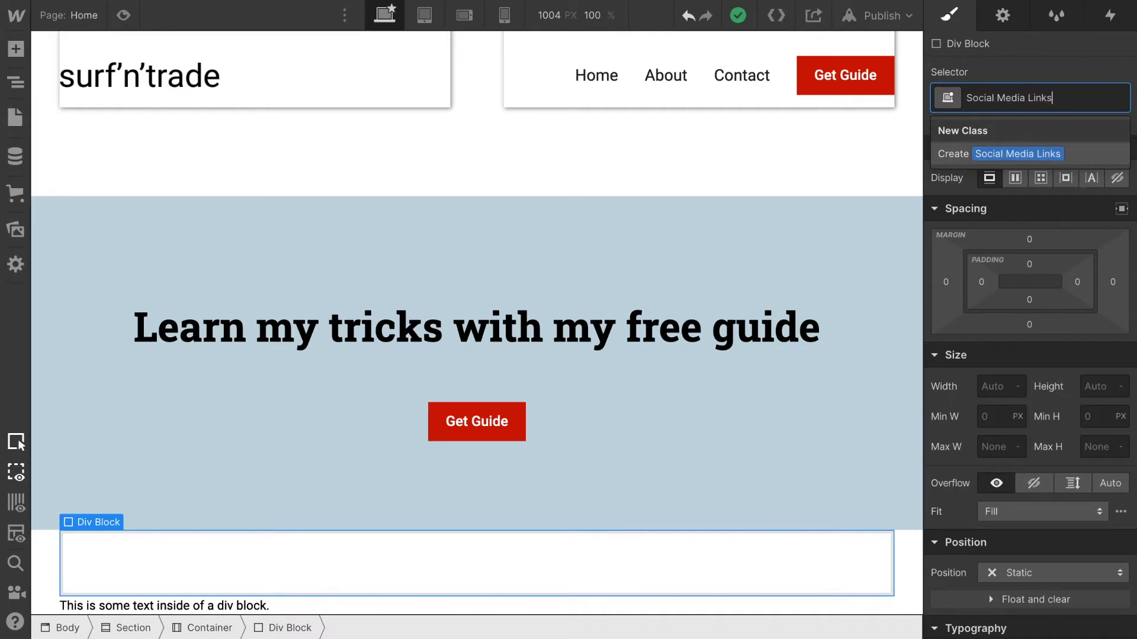
key("Return")
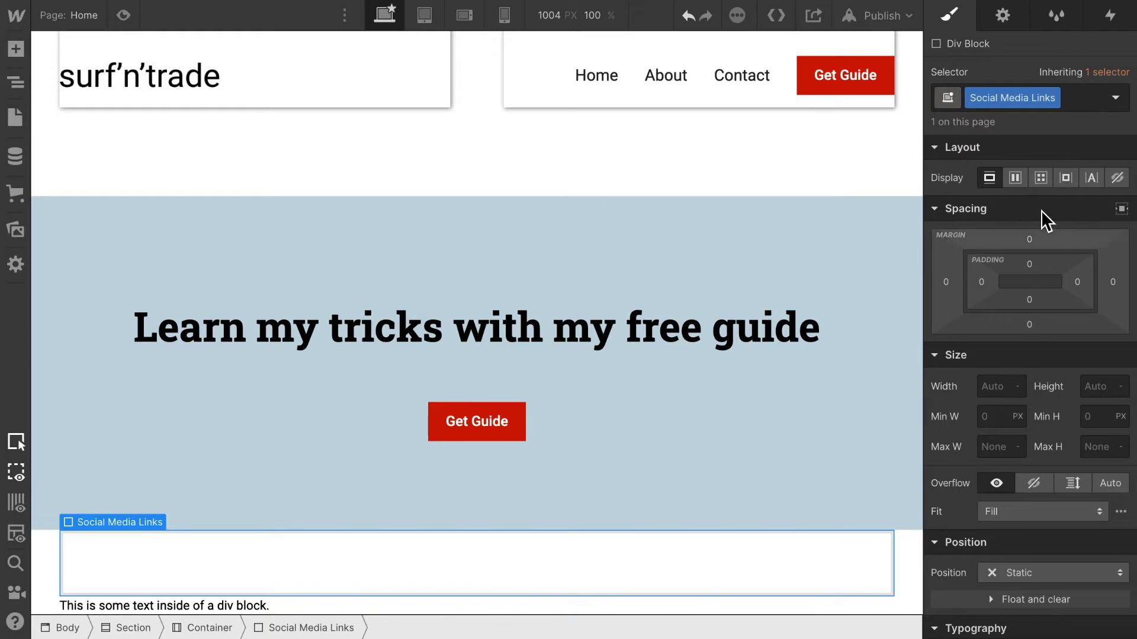
left_click(1023, 179)
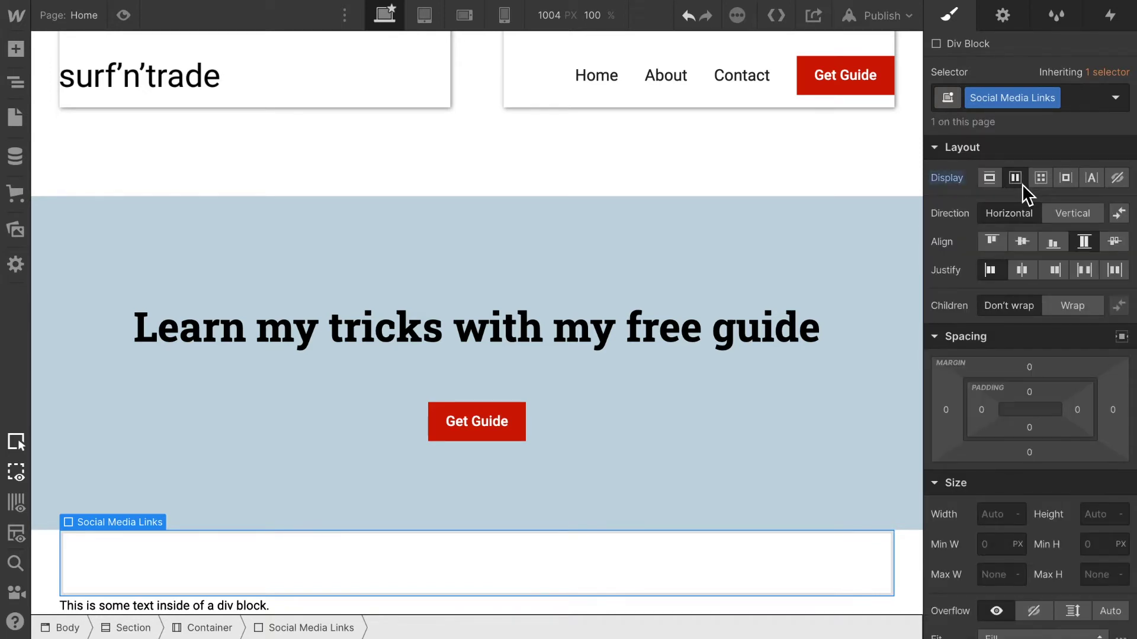
left_click(1024, 244)
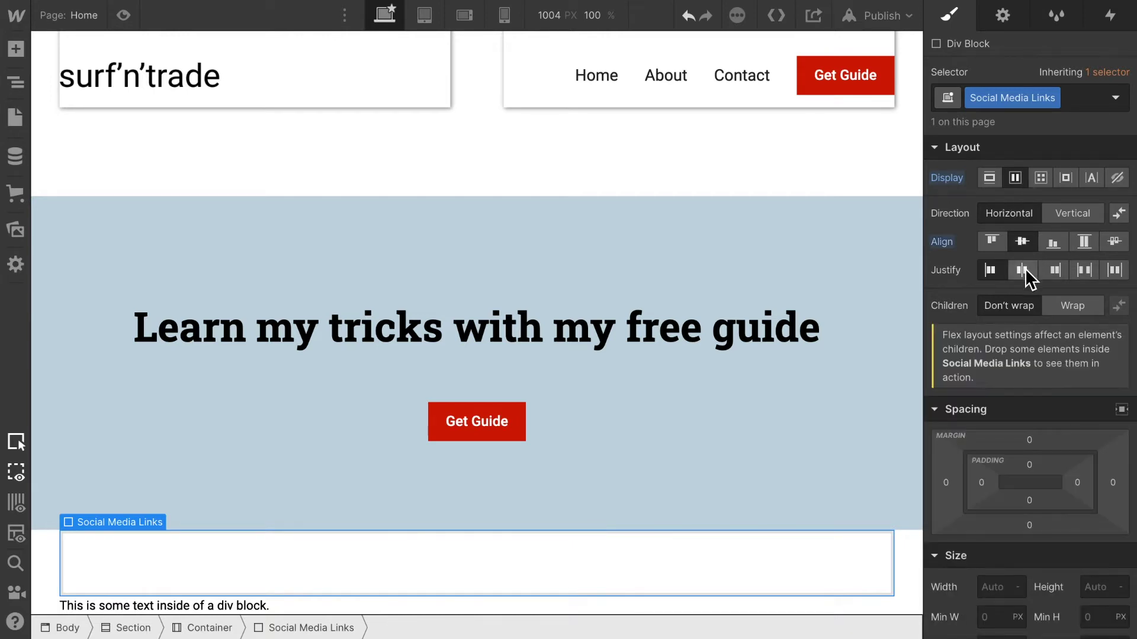
left_click(1022, 270)
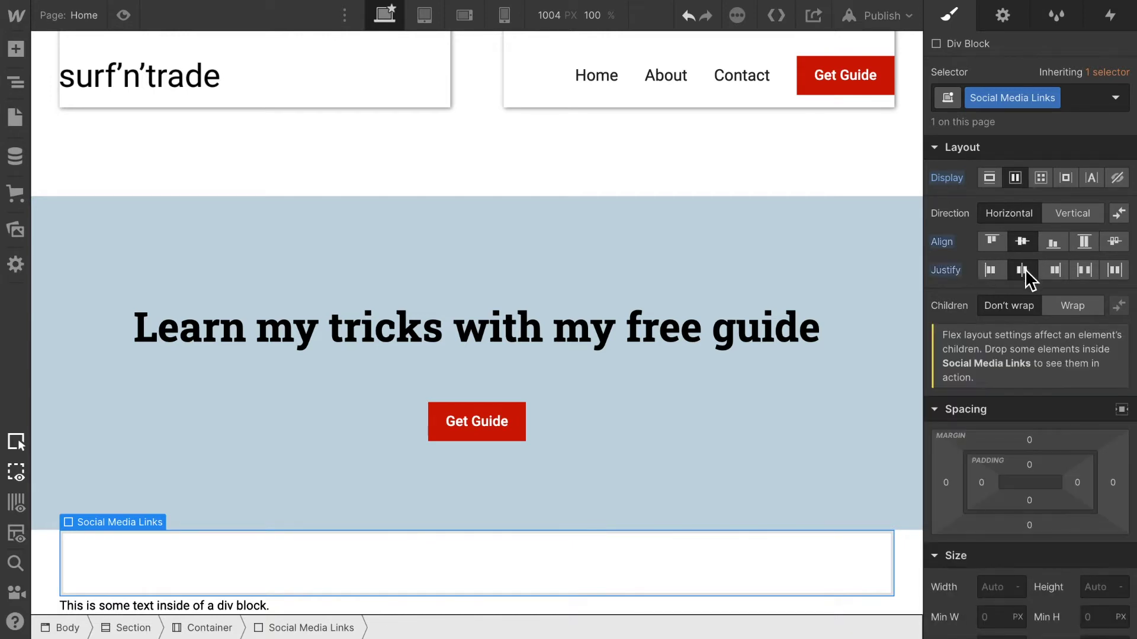
- Drop a Link Block into the Social Media Links div
left_click(25, 52)
scroll(133, 444, "down", 3)
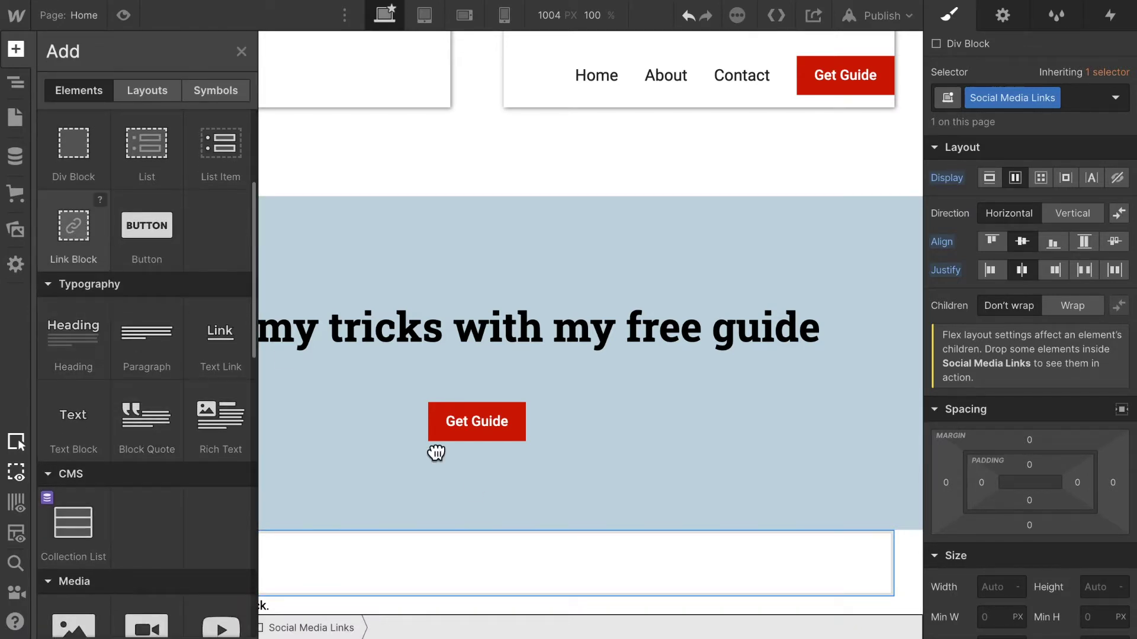
left_click_drag(435, 453, 414, 577)
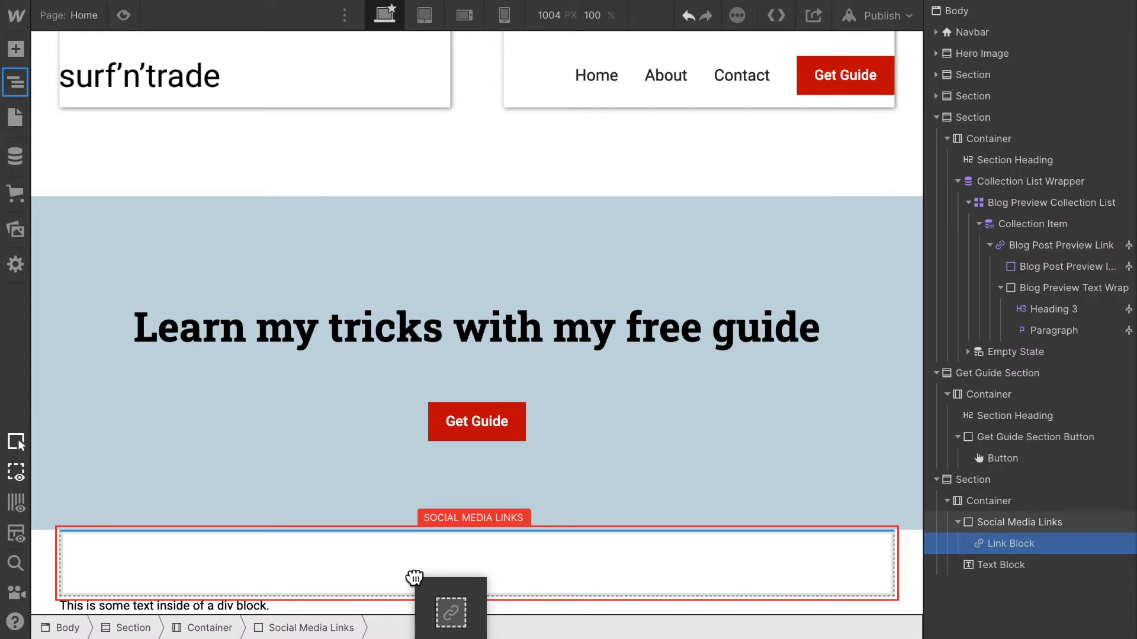
left_click_drag(415, 577, 411, 570)
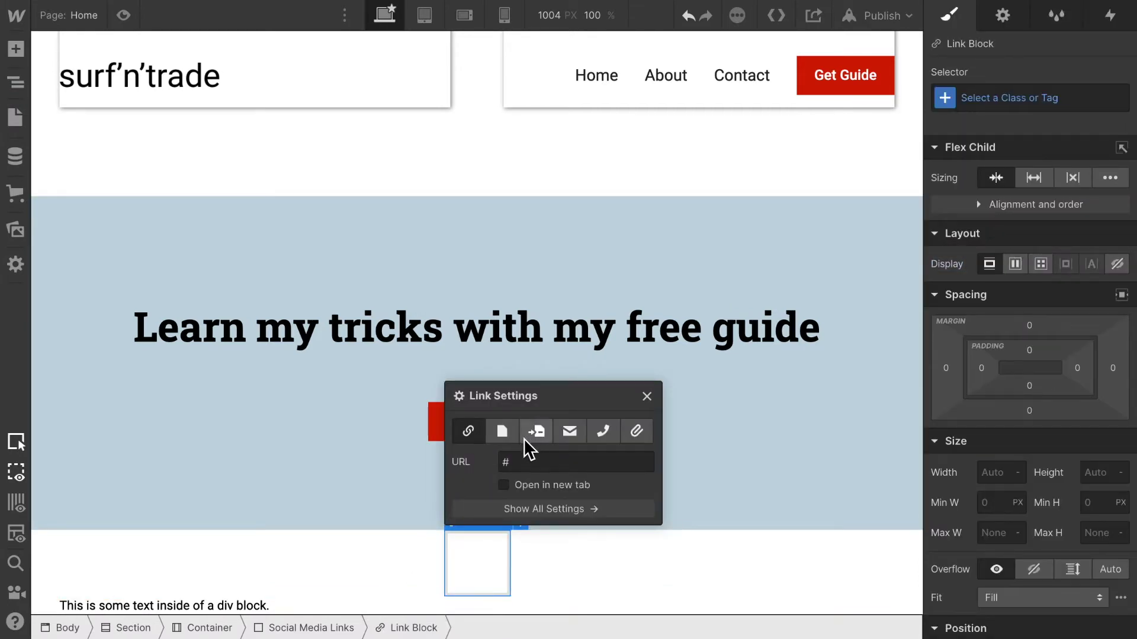
- Add an Image element inside the new link block
left_click(16, 49)
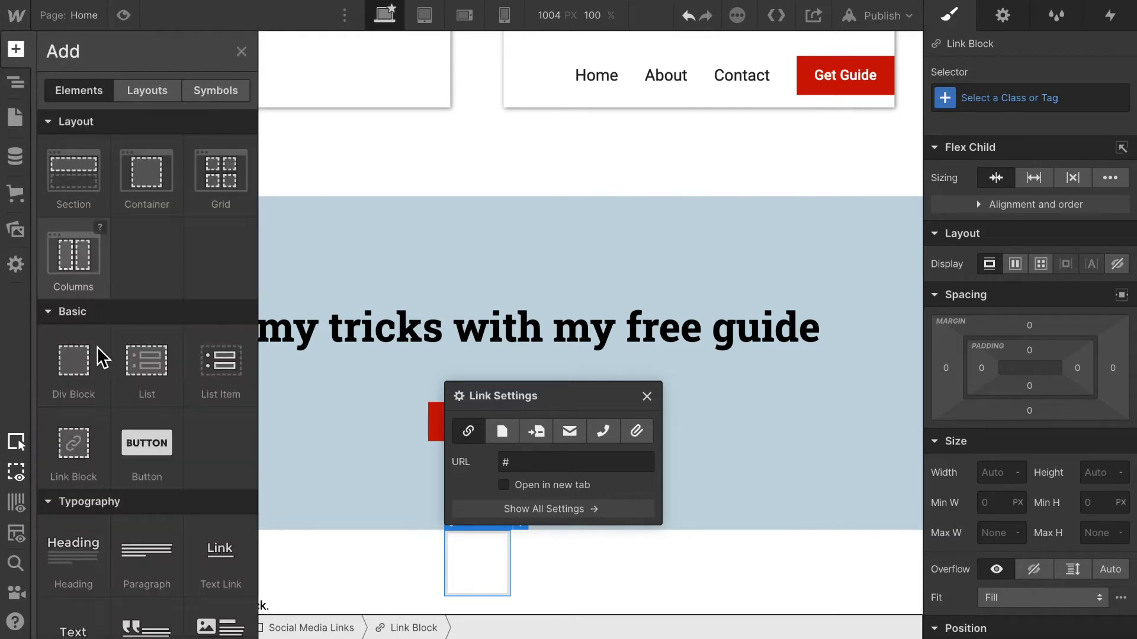
scroll(109, 586, "down", 4)
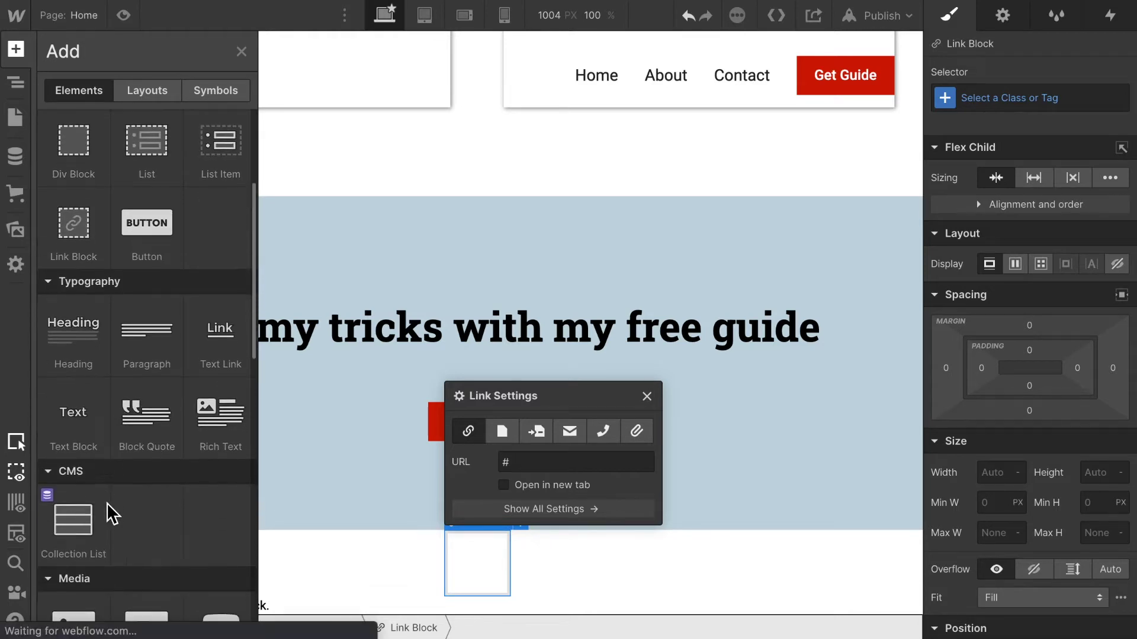
scroll(85, 527, "down", 2)
left_click_drag(84, 505, 483, 571)
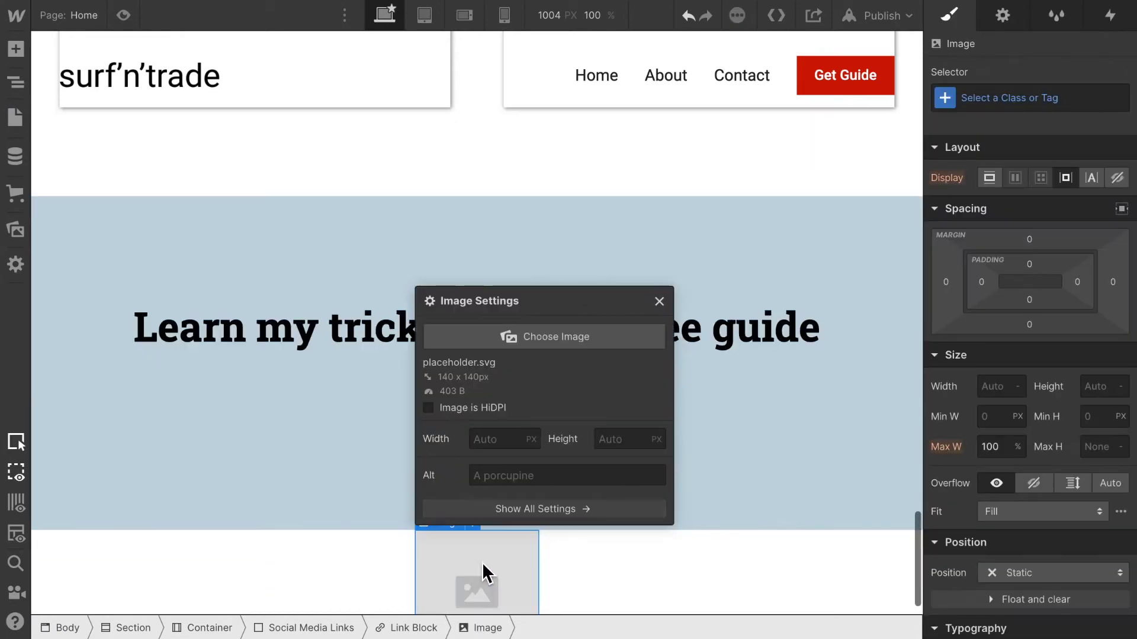
- Set the placeholder image to the Instagram icon, instagram (1).png
left_click(586, 338)
left_click(213, 293)
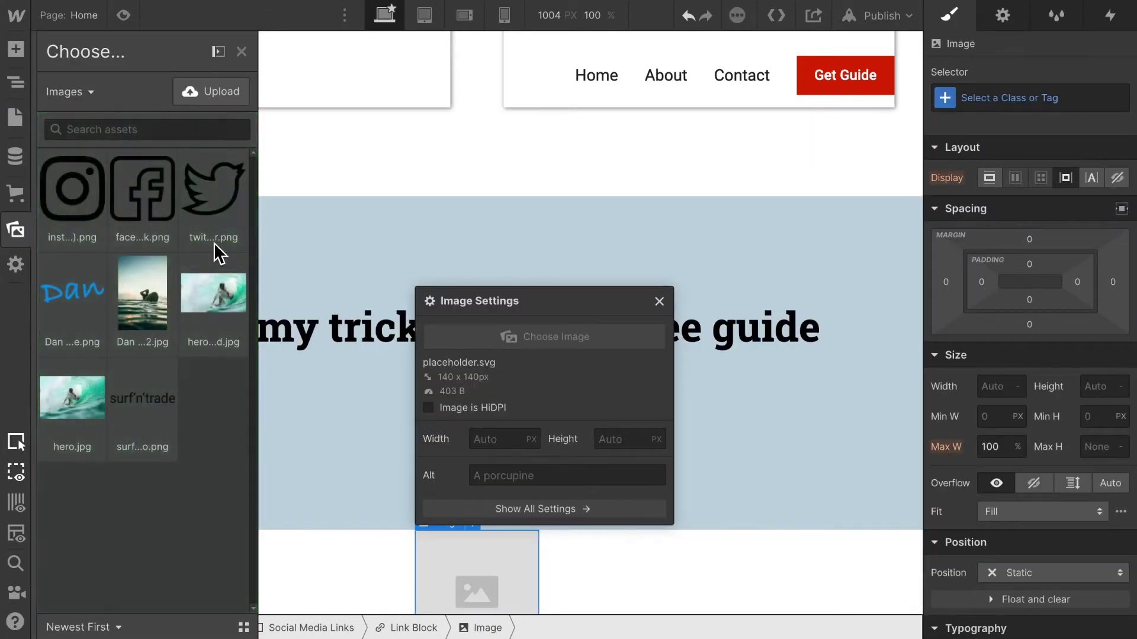
left_click(72, 210)
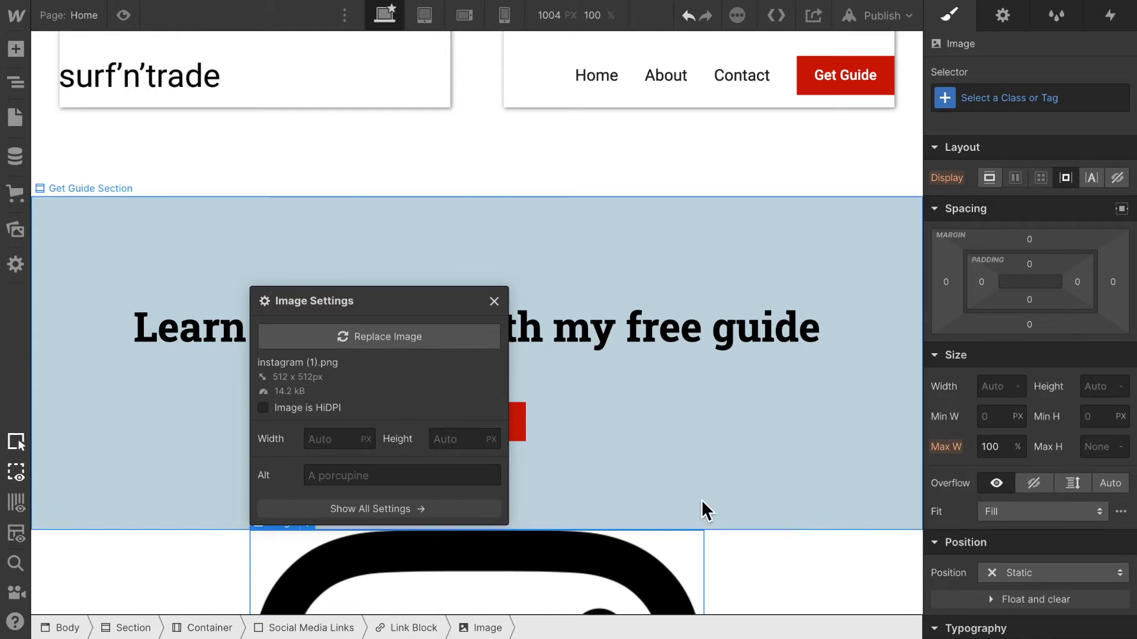
scroll(705, 510, "down", 6)
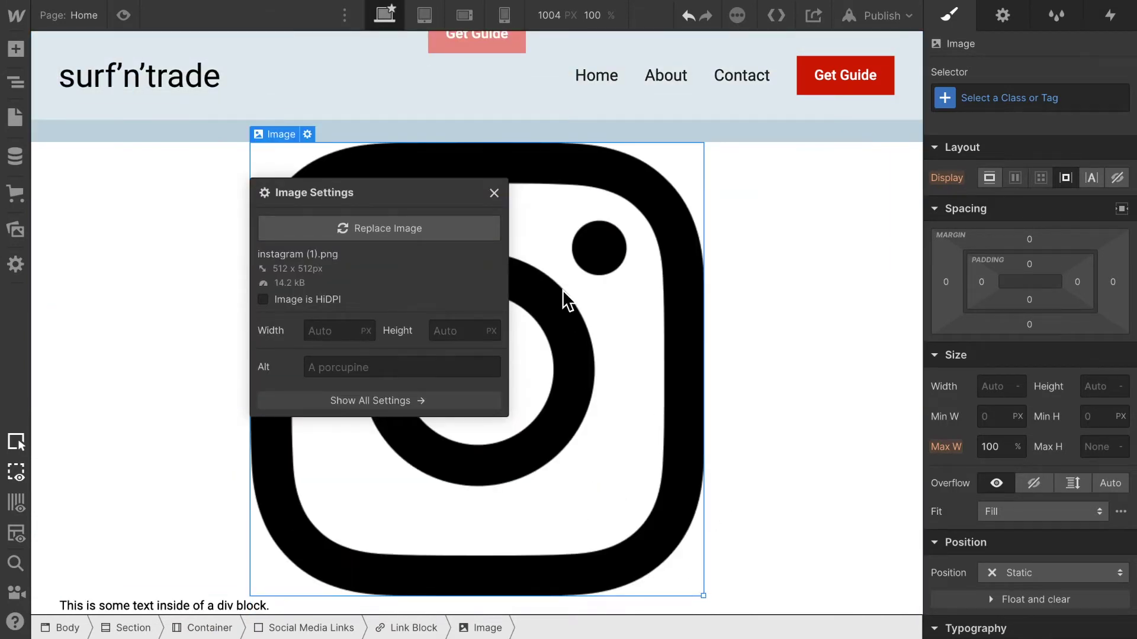
left_click(494, 193)
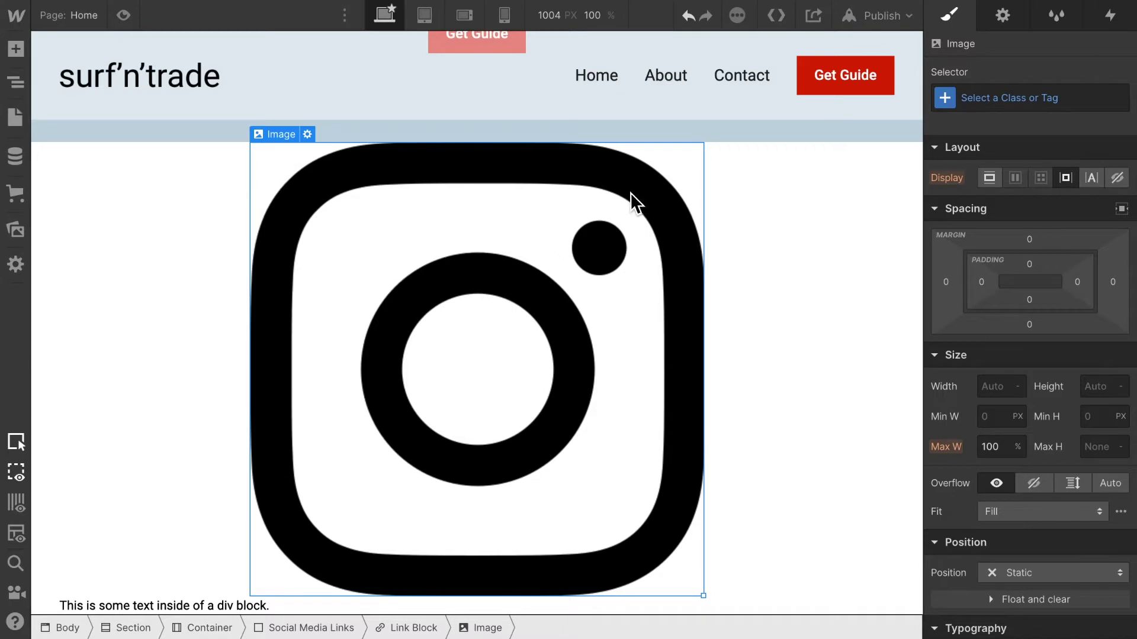
left_click(15, 82)
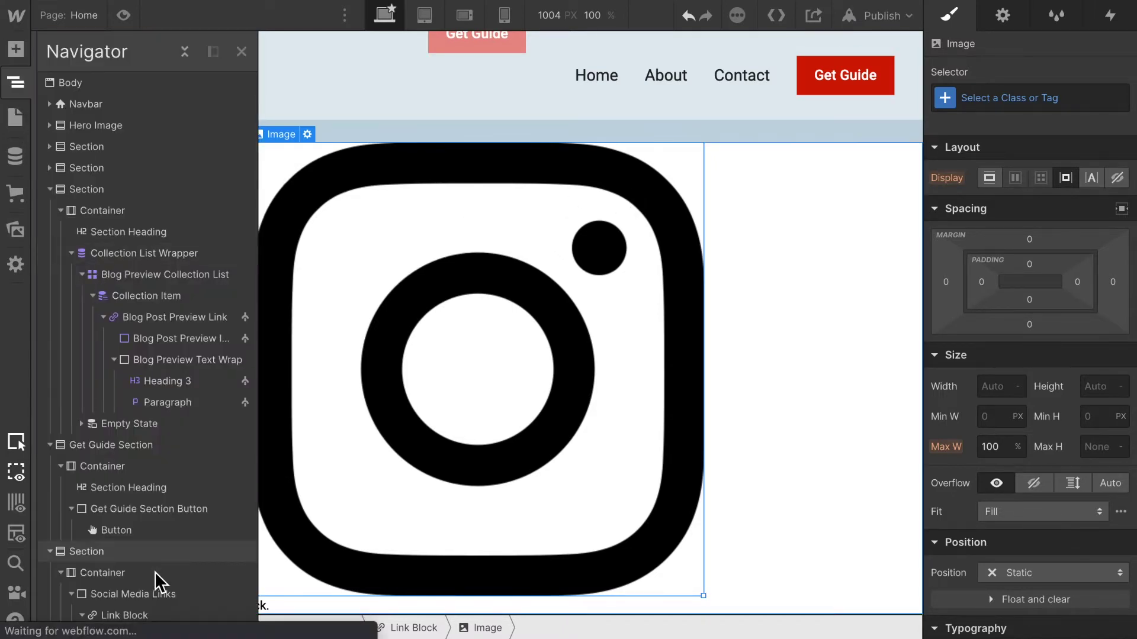
- Give the Instagram link block a new class named Social Media Link Block
left_click(145, 589)
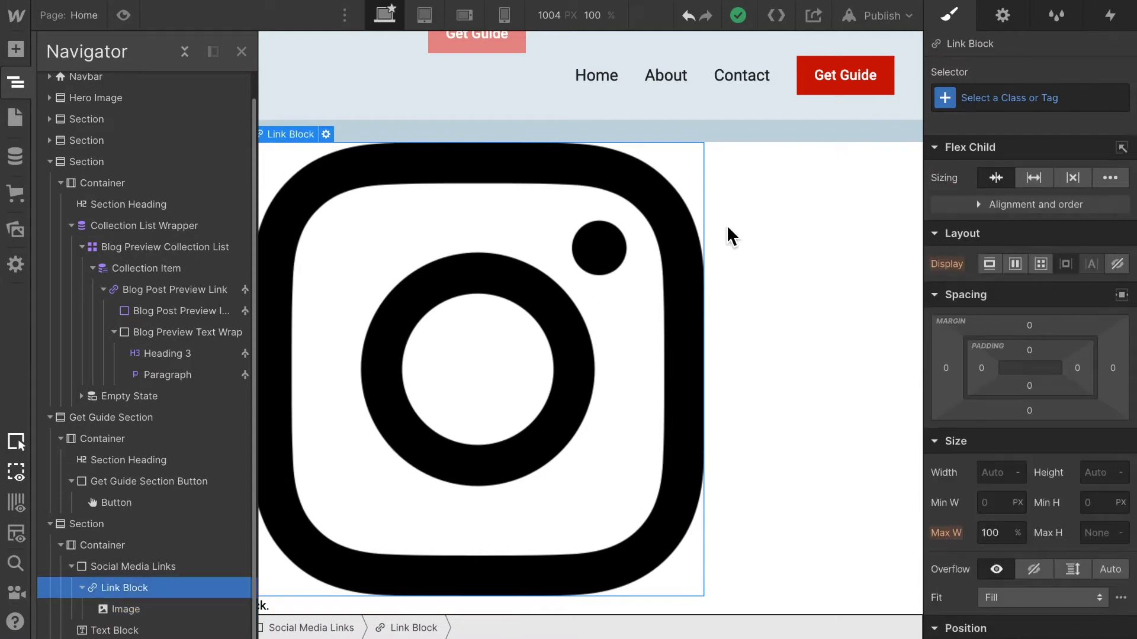
left_click(1032, 95)
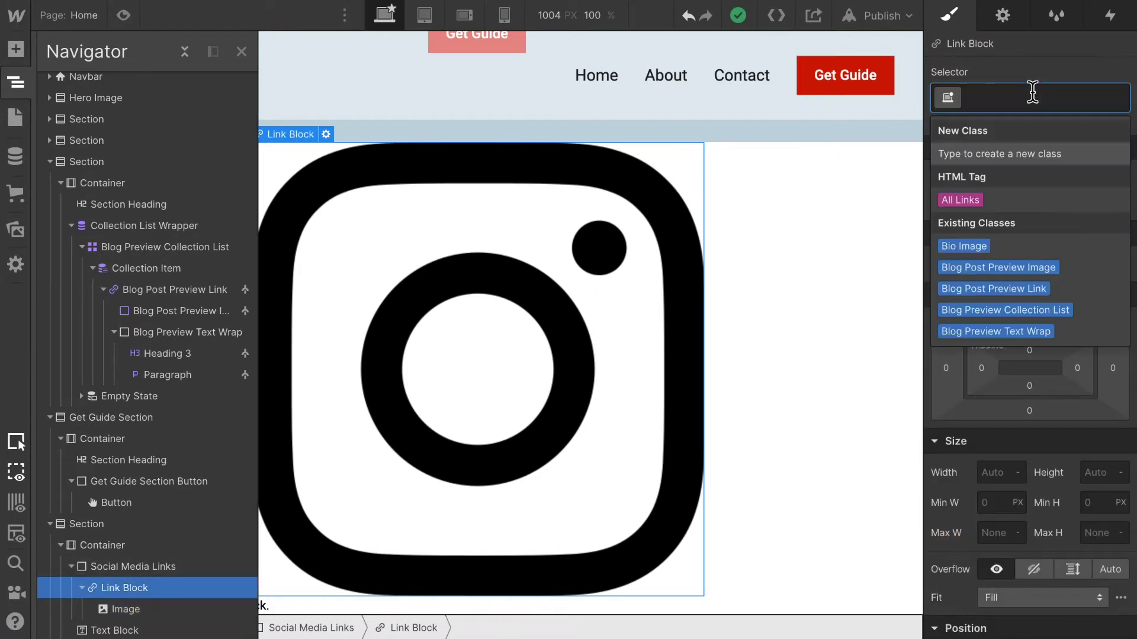
type("Social Medi")
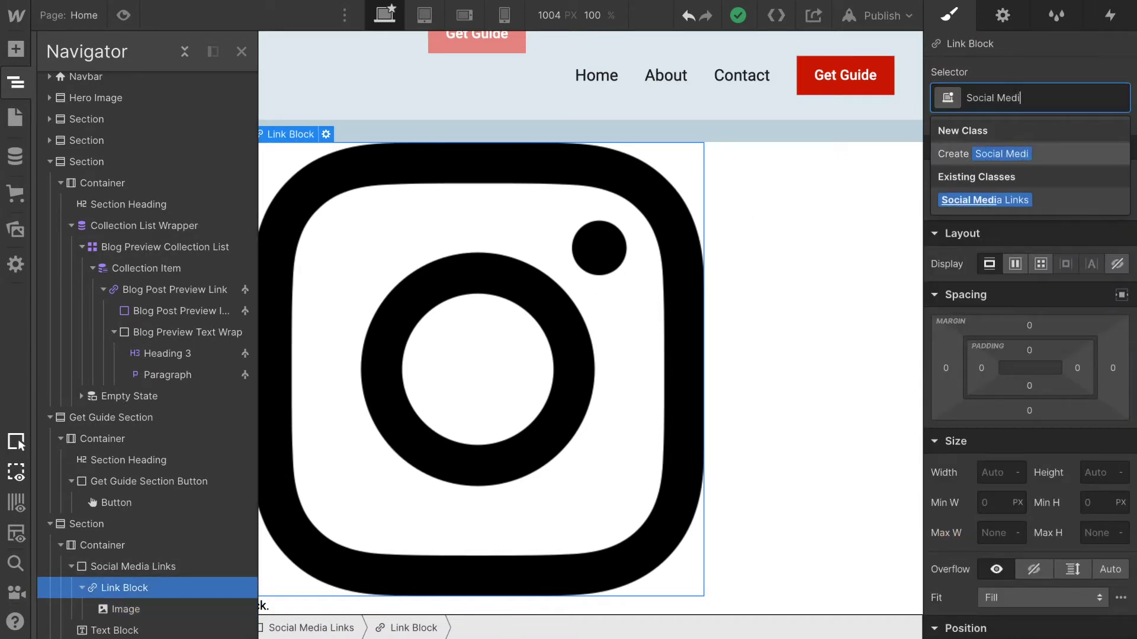
type("a Link B")
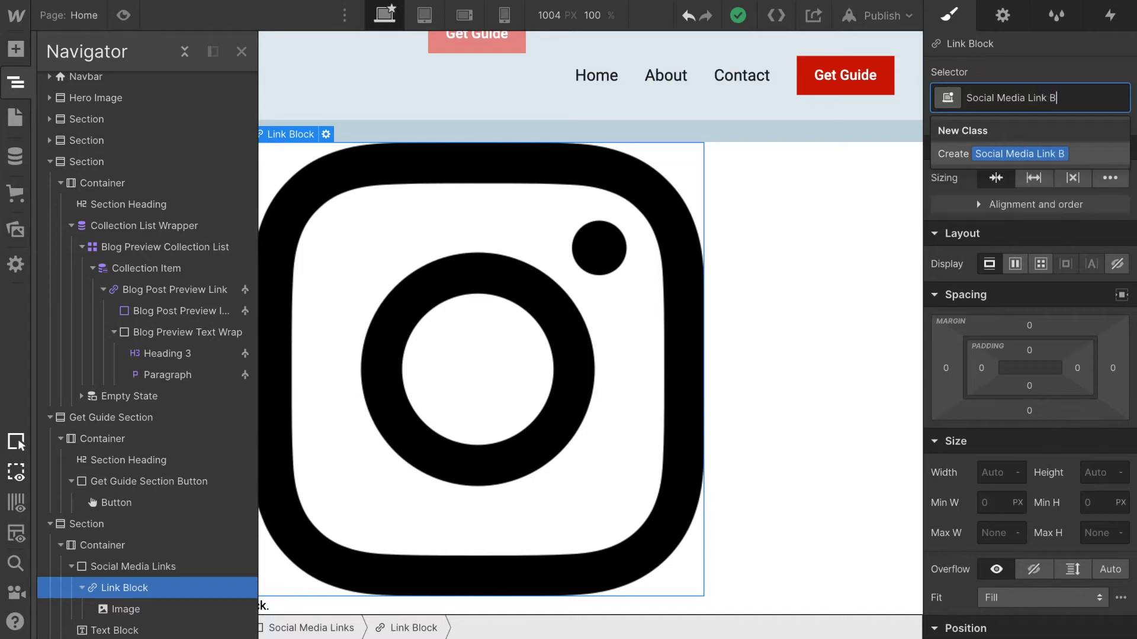
type("lock")
key("Return")
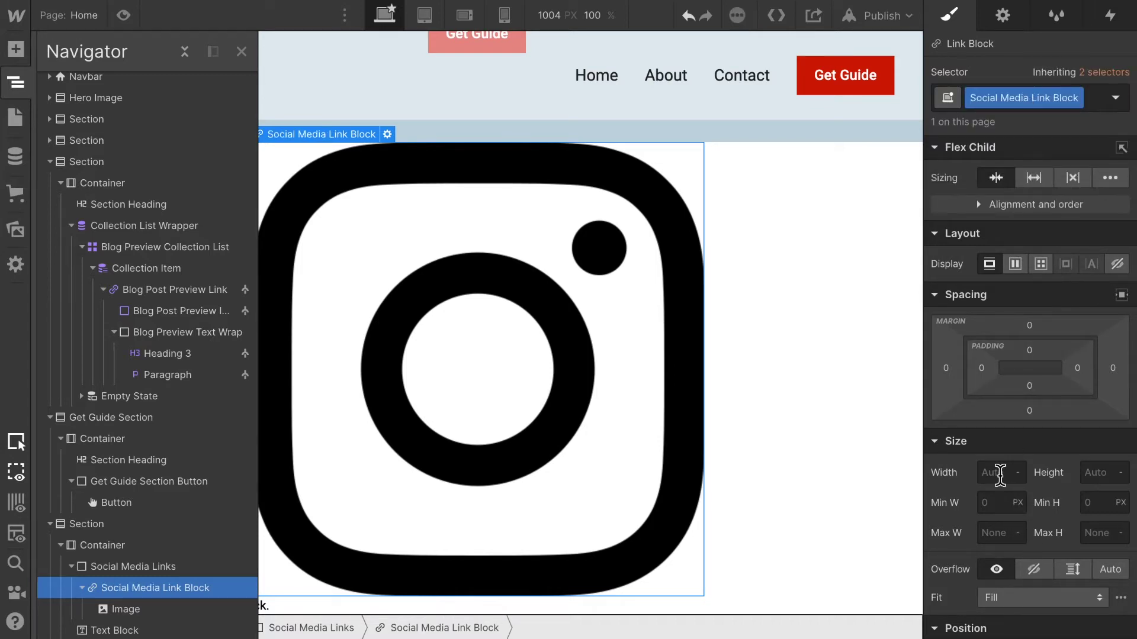
- Size the Social Media Link Block to 50px width and 50px height
left_click(1093, 473)
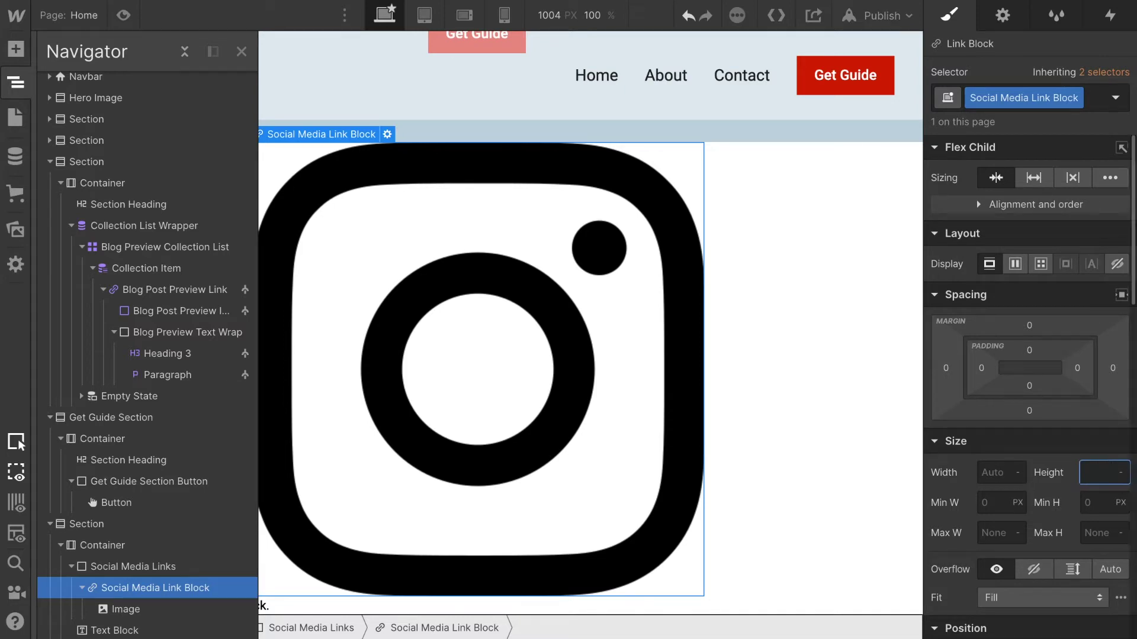
type("50")
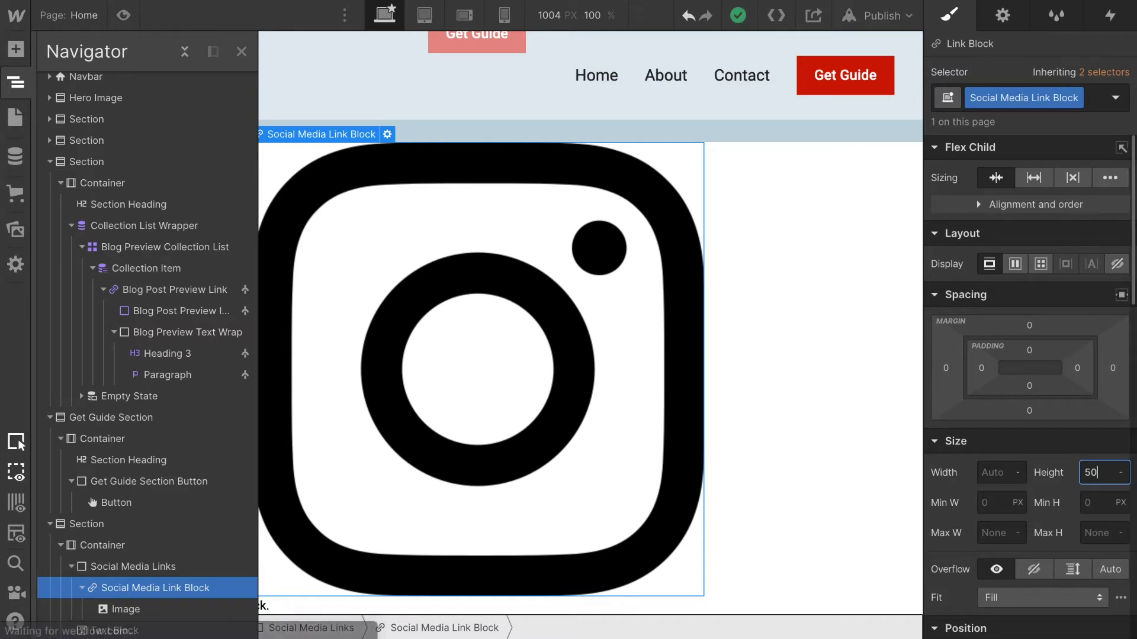
left_click(988, 473)
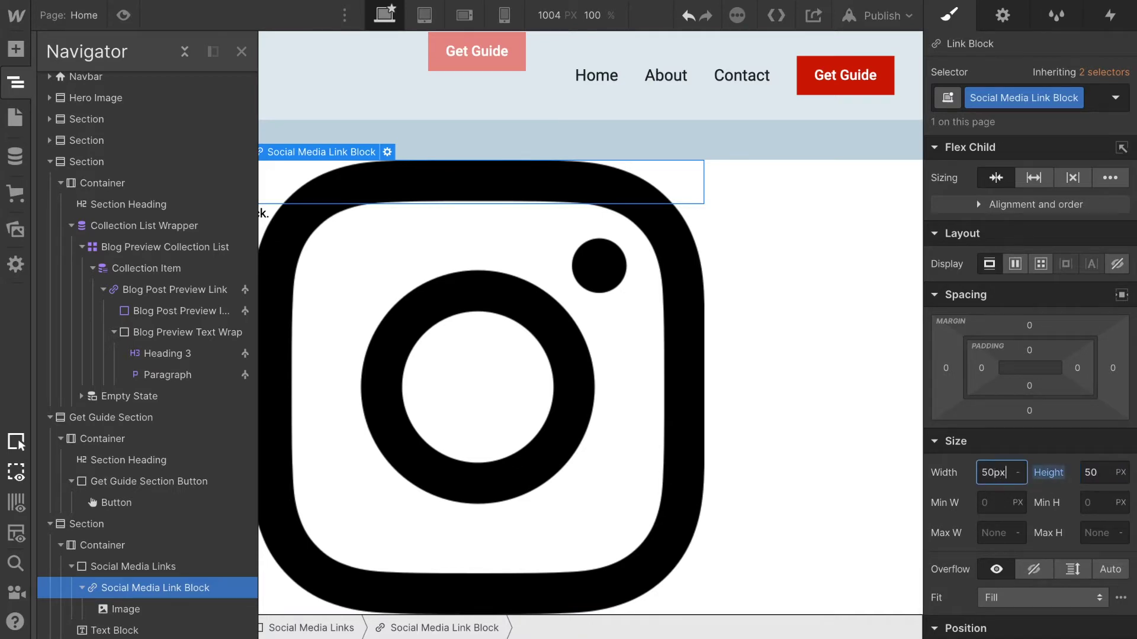
key("Return")
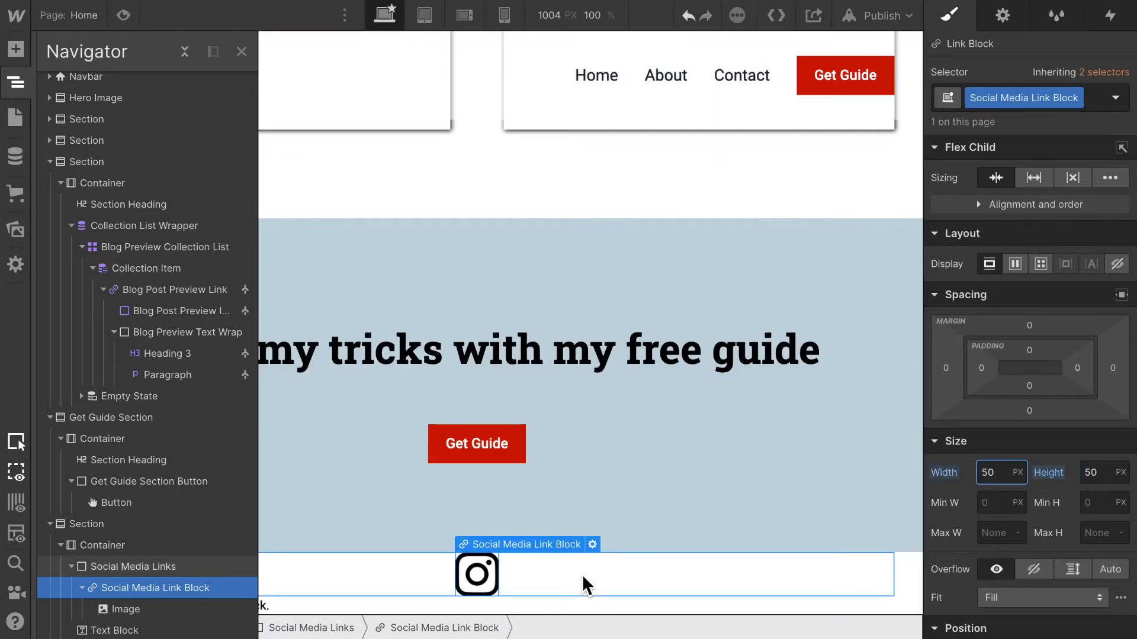
left_click(639, 573)
left_click(638, 573)
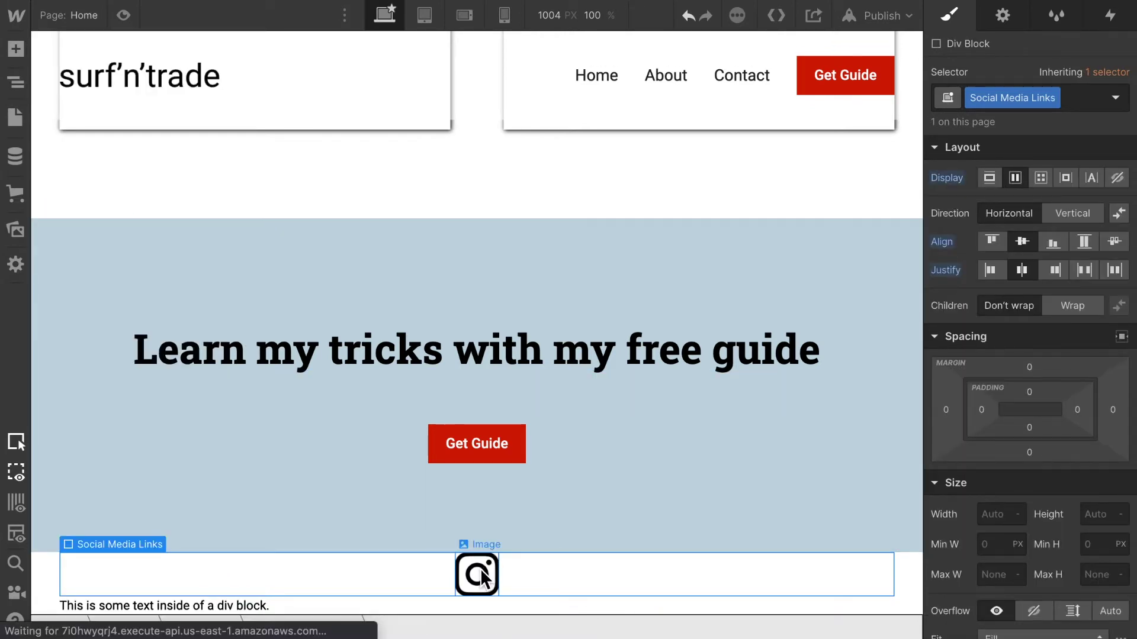
left_click(16, 82)
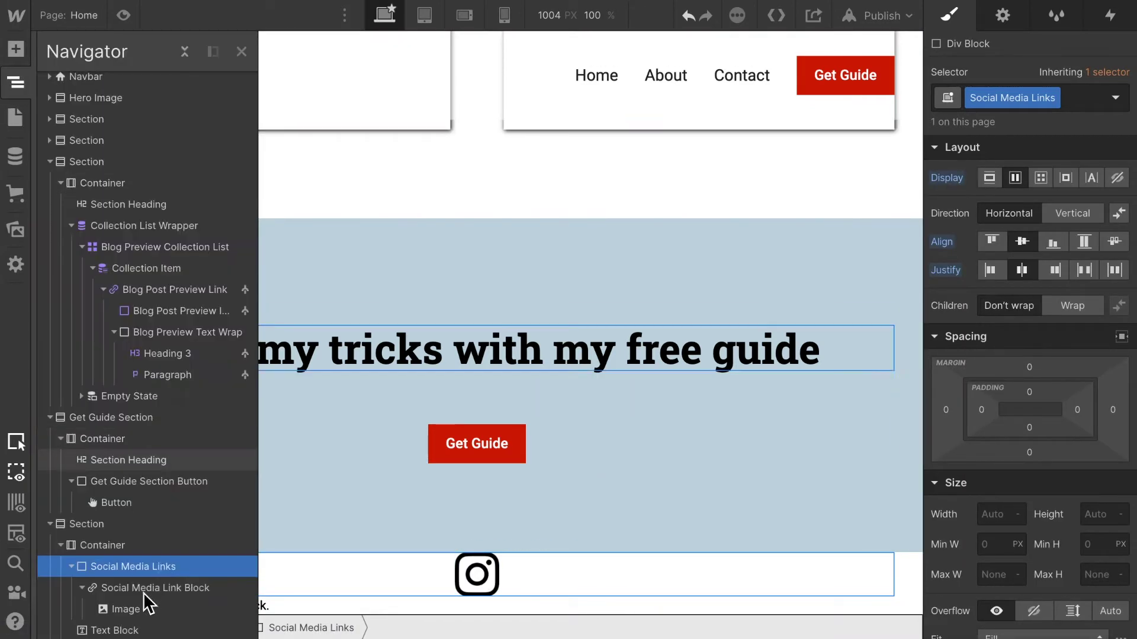
- Duplicate the link block and swap the second icon's image for facebook.png
left_click(137, 587)
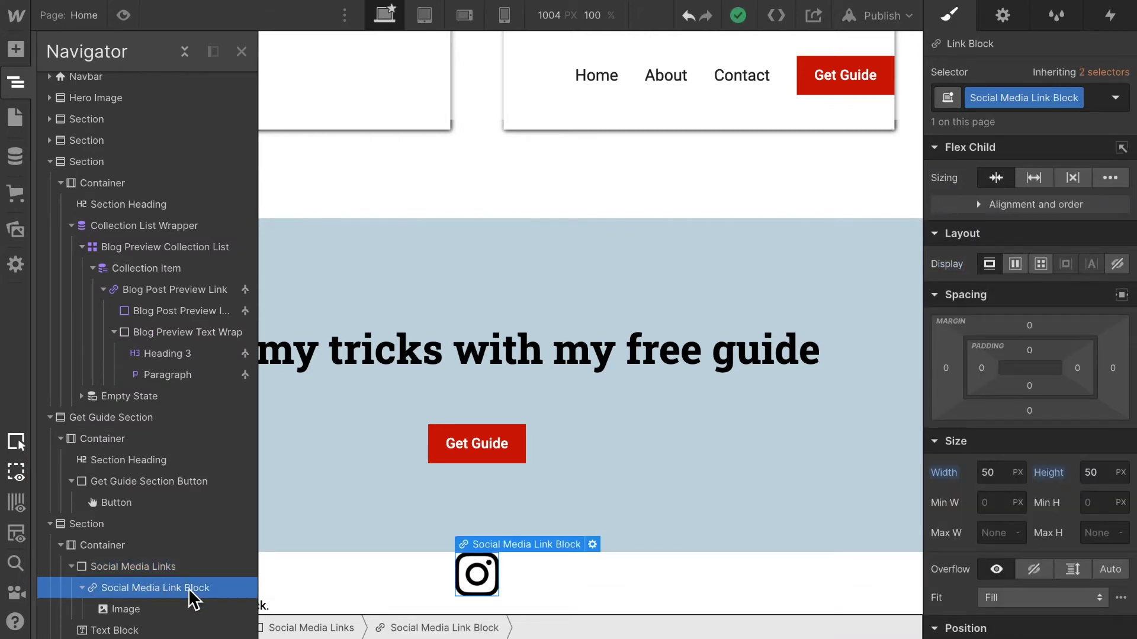
key("ctrl+d")
key("ctrl+d")
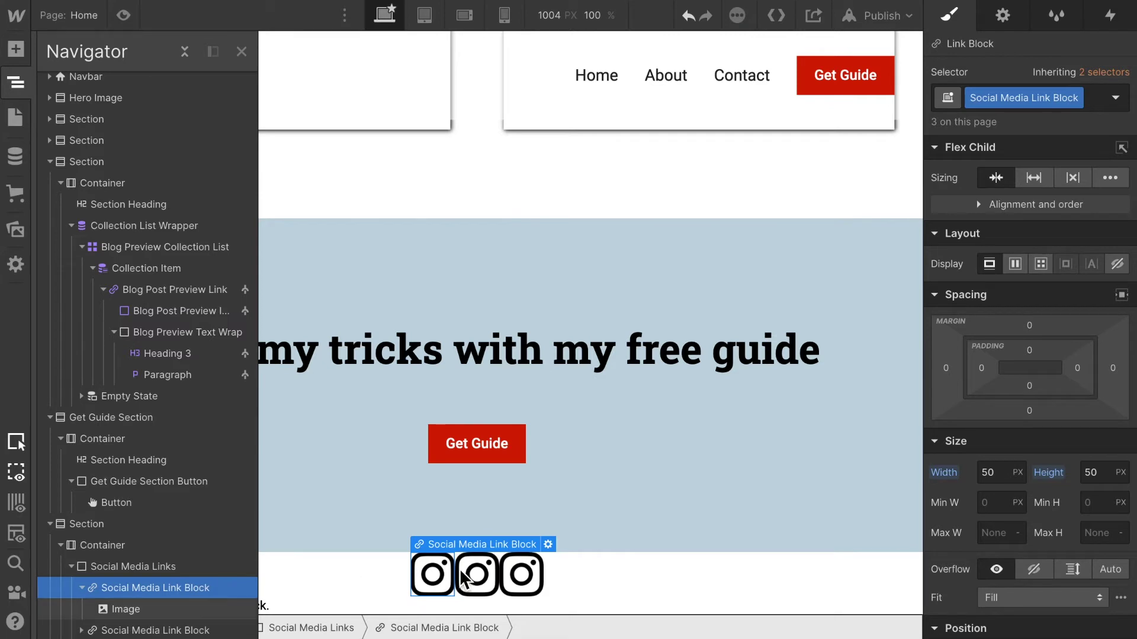
left_click(189, 614)
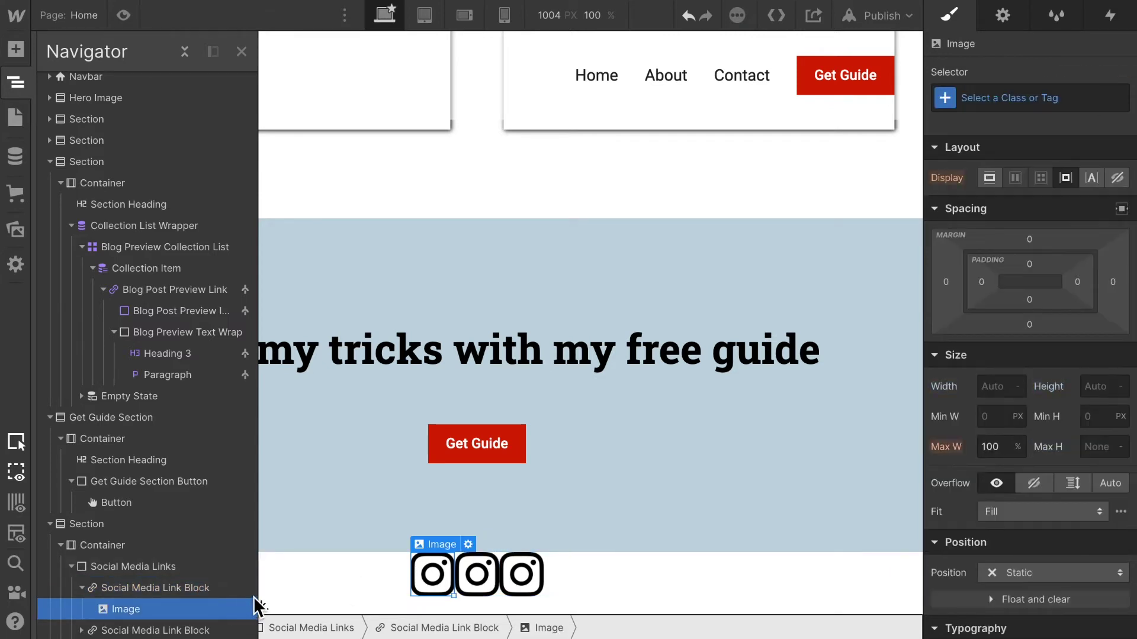
left_click(483, 573)
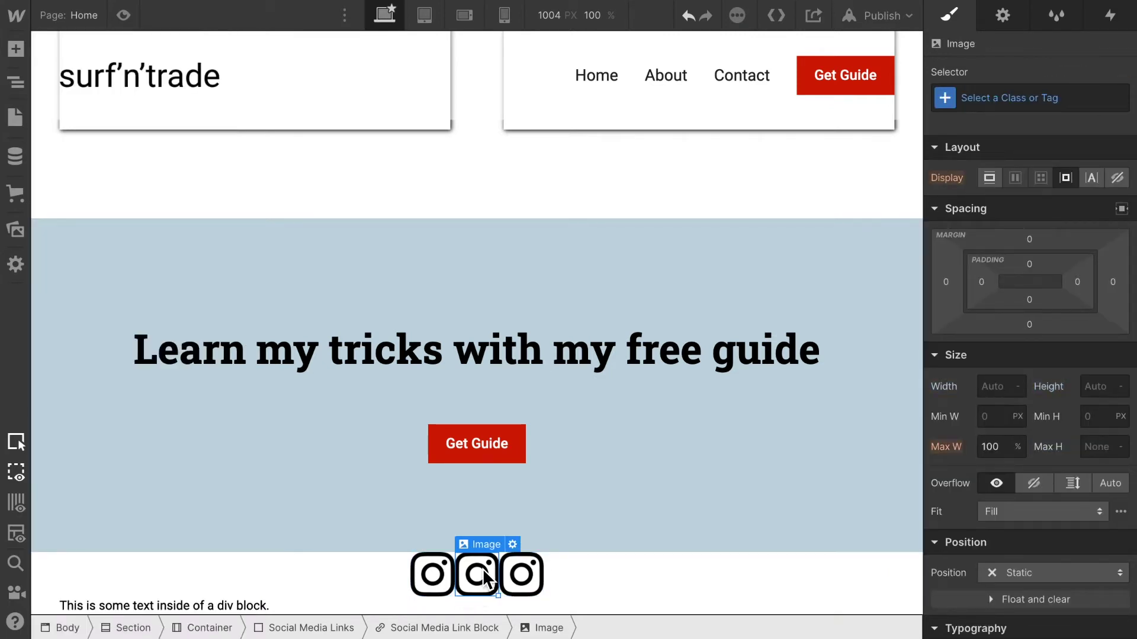
left_click(512, 544)
left_click(548, 358)
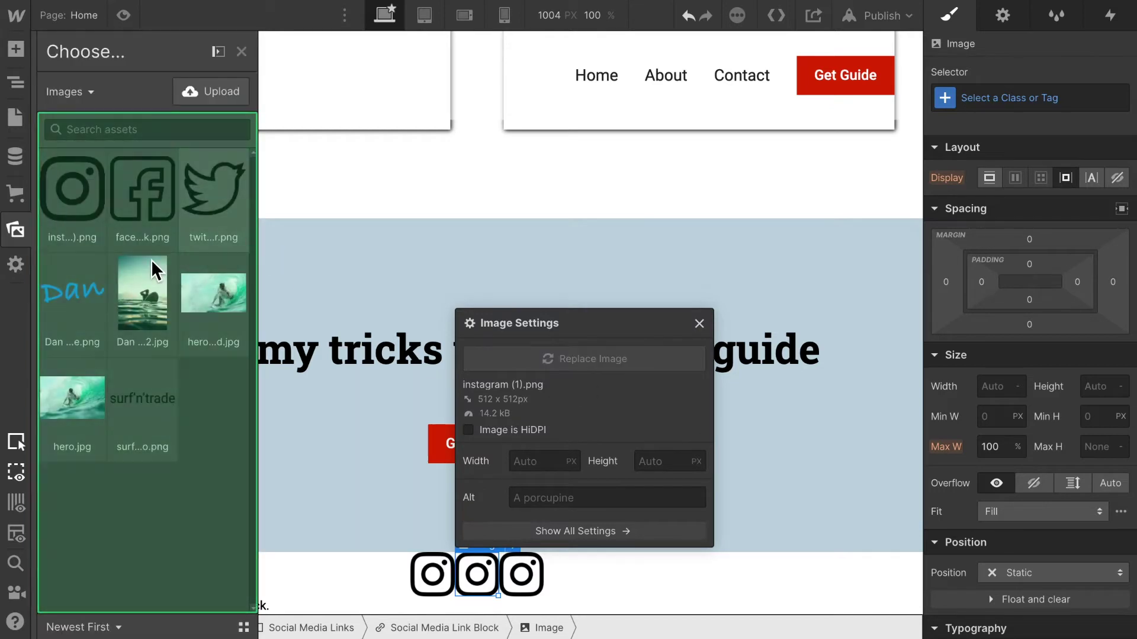
left_click(151, 203)
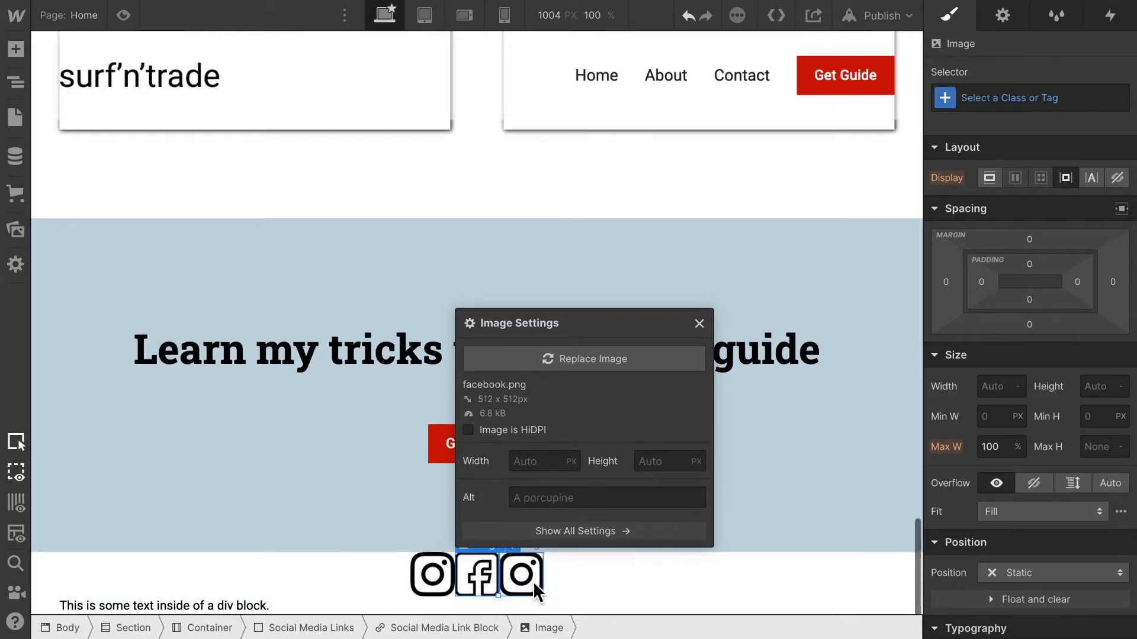
- Replace the third icon's image with twitter.png
left_click(536, 576)
left_click(556, 545)
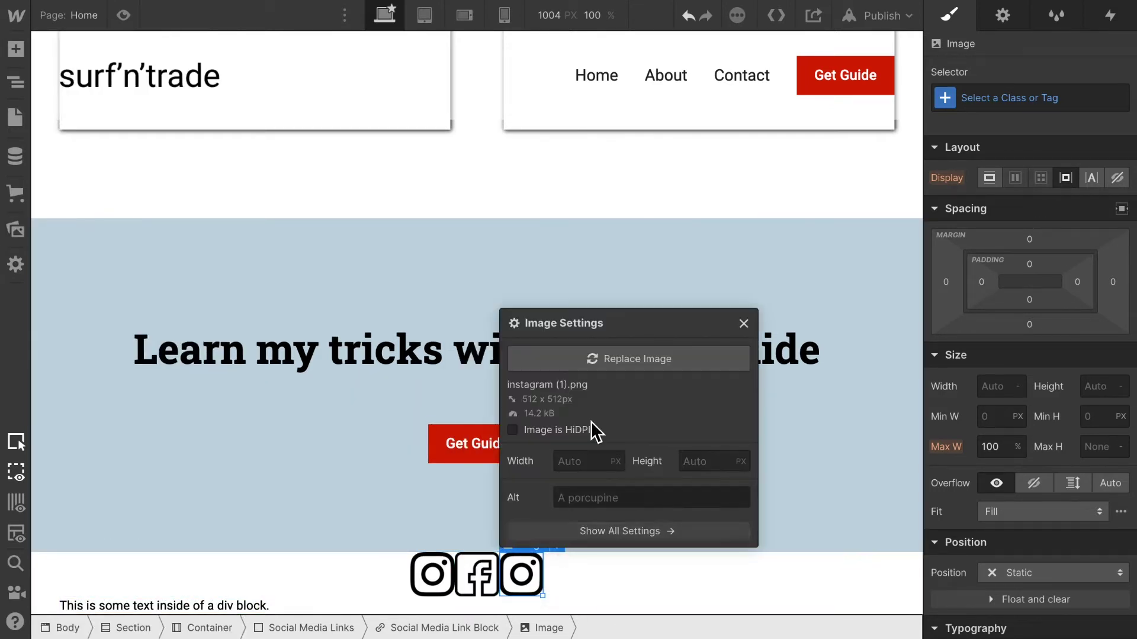
left_click(646, 359)
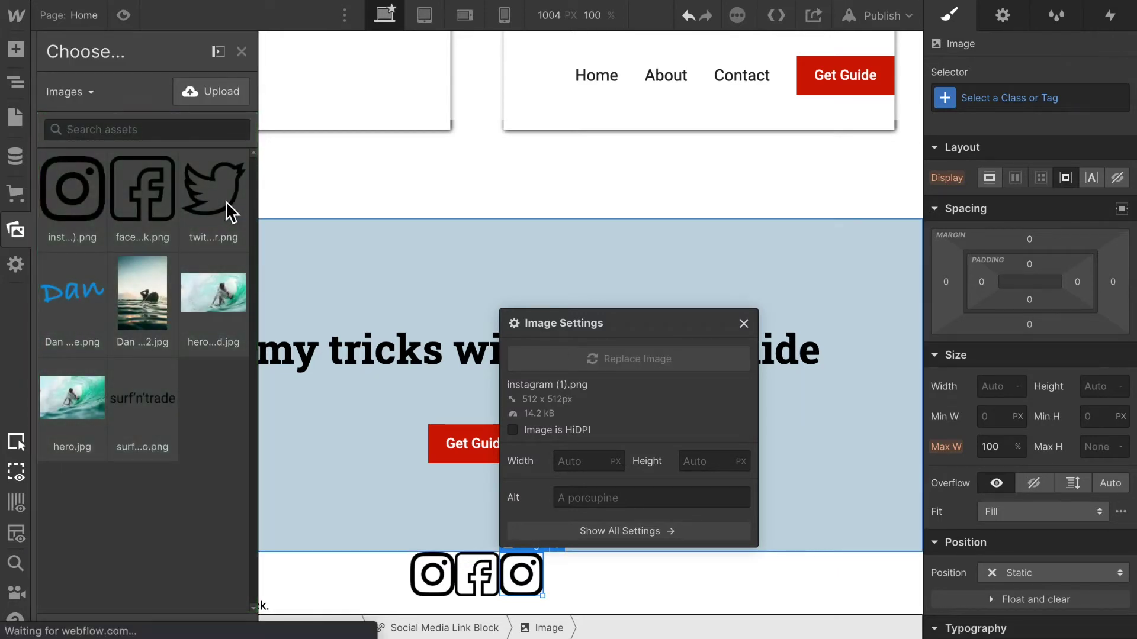
left_click(228, 207)
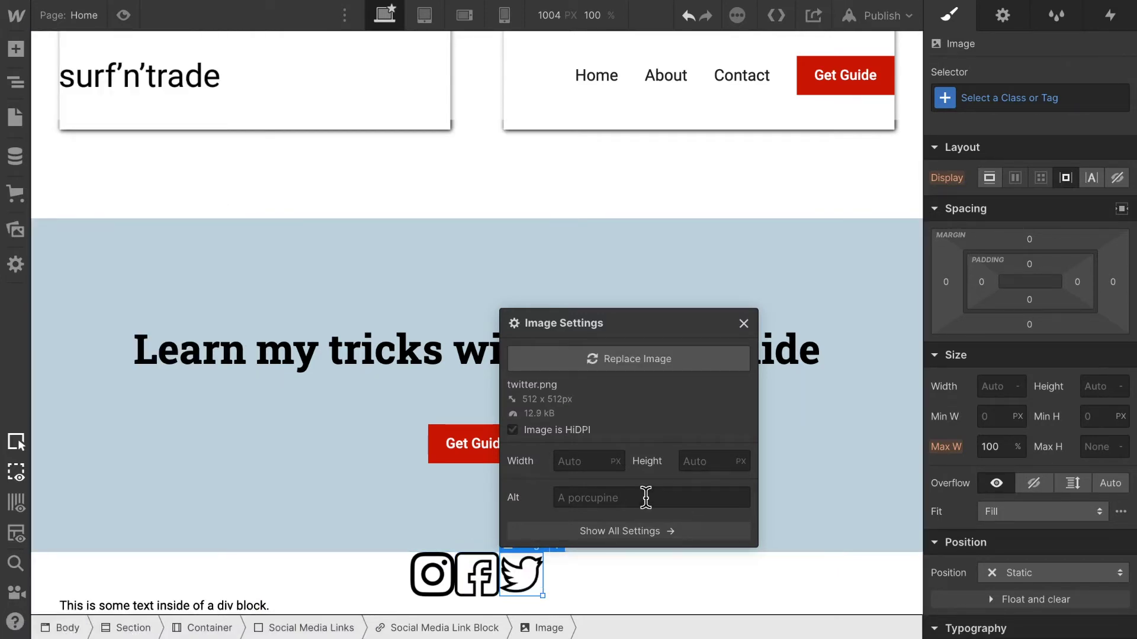
left_click(16, 118)
left_click(14, 84)
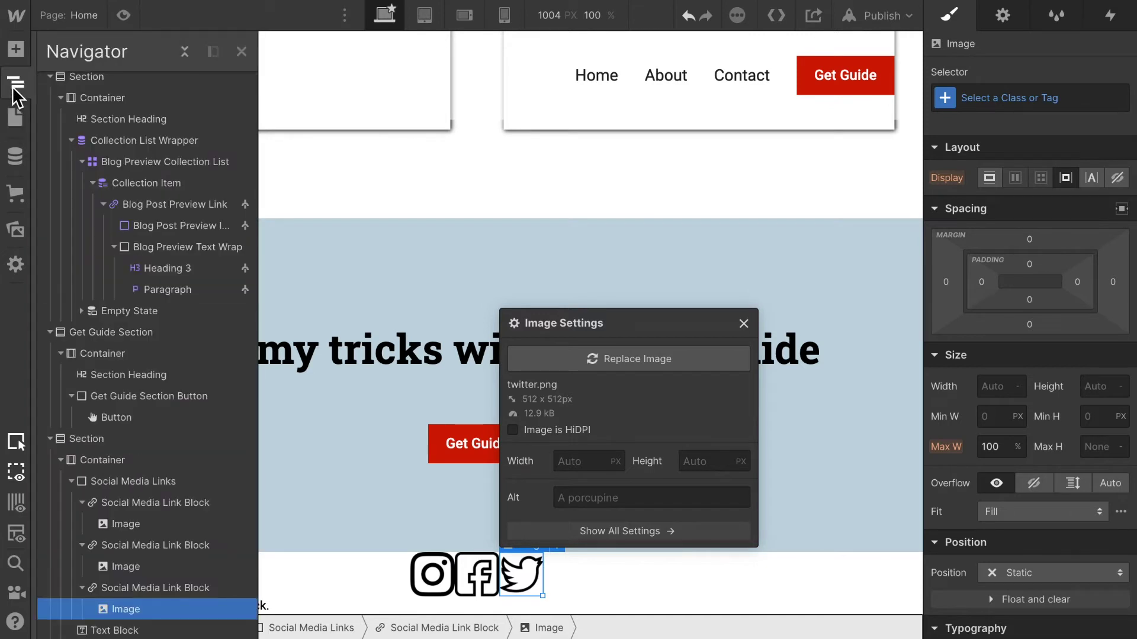
left_click(153, 588)
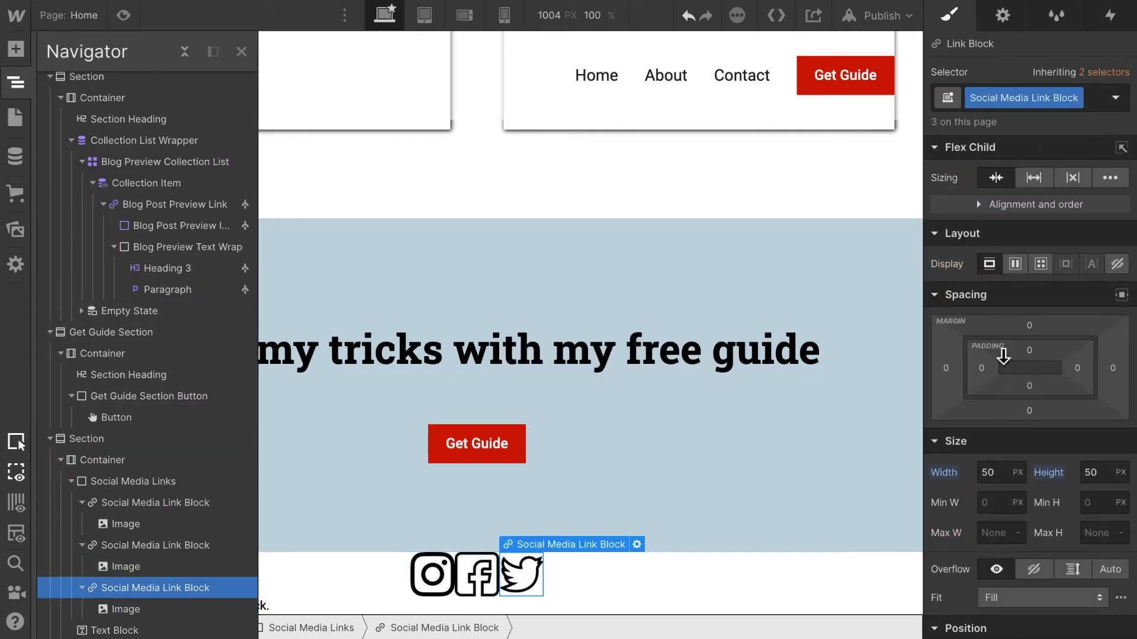
- Set the Social Media Link Block class's left margin to 20px
left_click(951, 369)
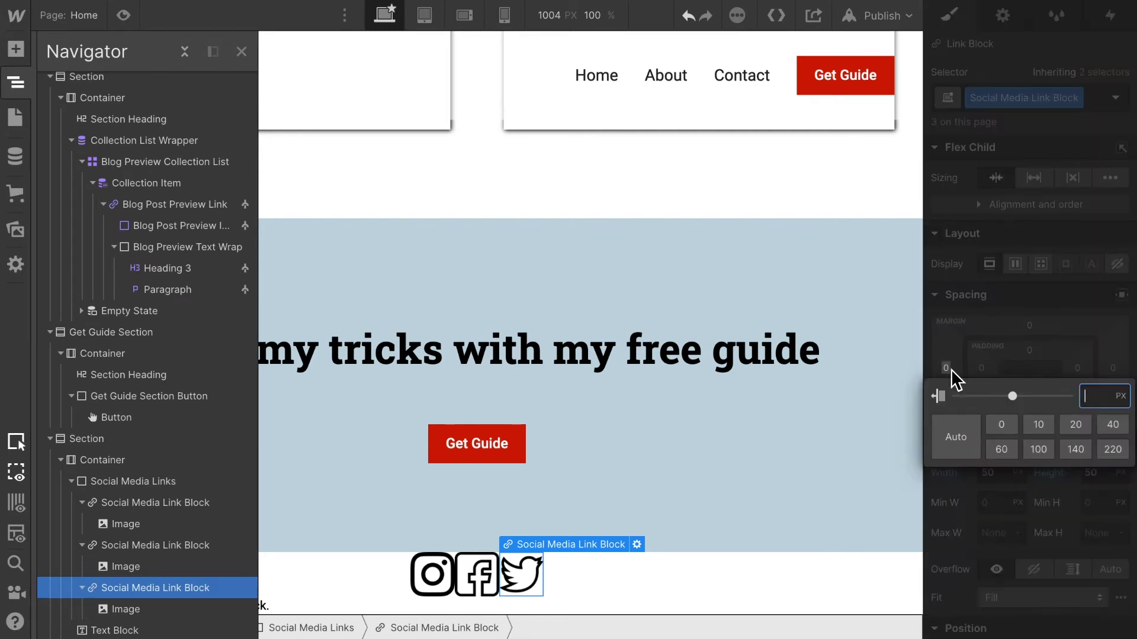
left_click(1075, 425)
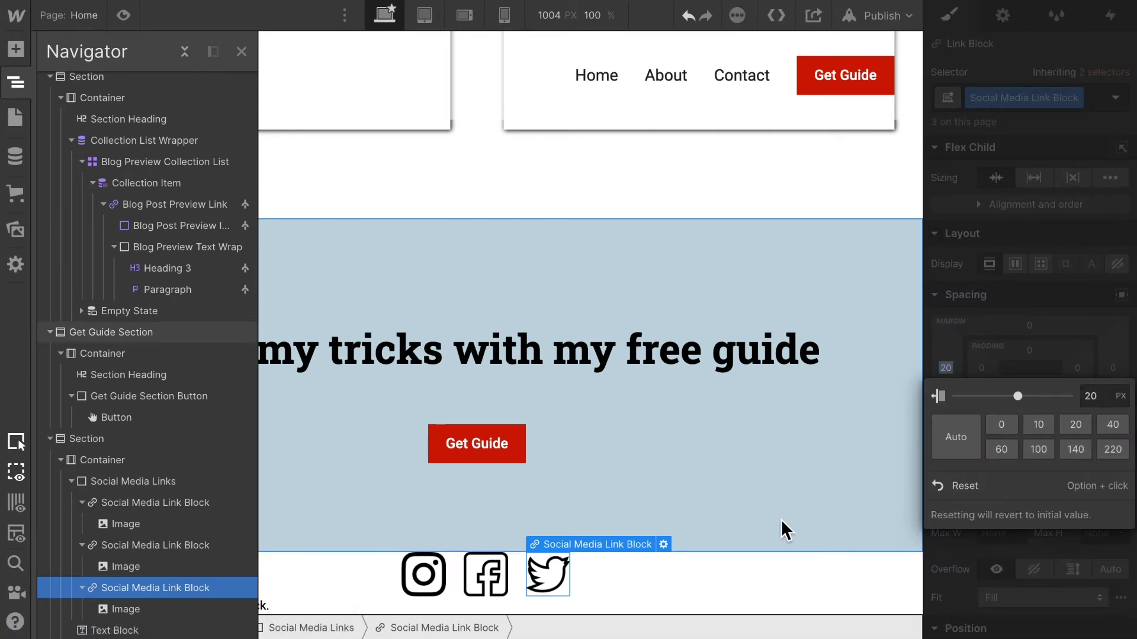
left_click(1007, 24)
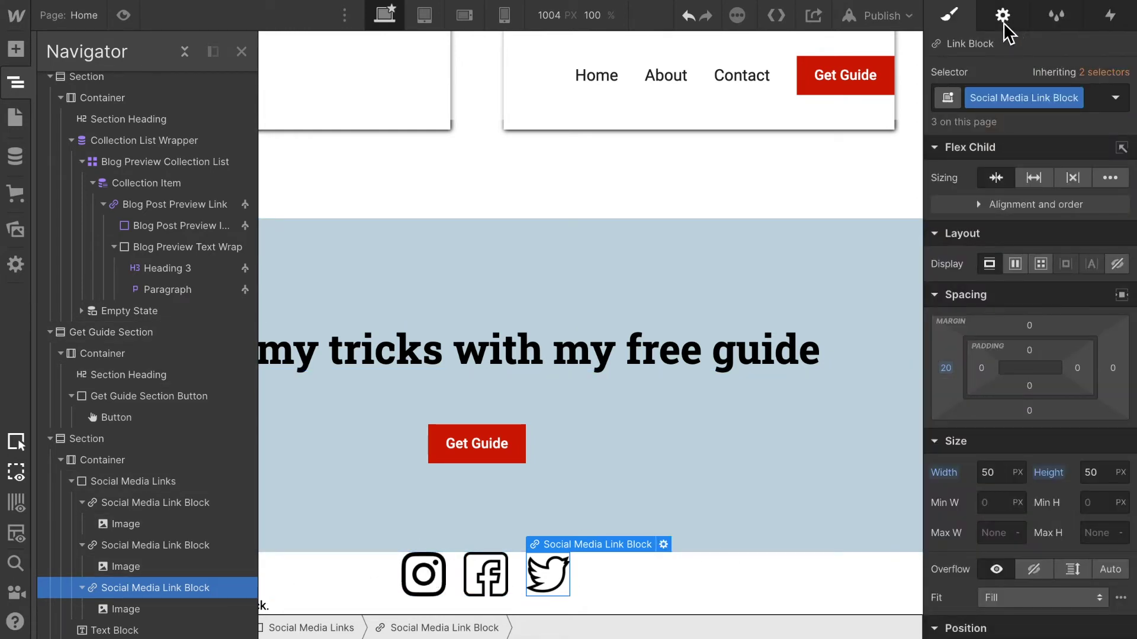
- Replace the Twitter link block's # placeholder with the twitter.com URL
left_click(1005, 23)
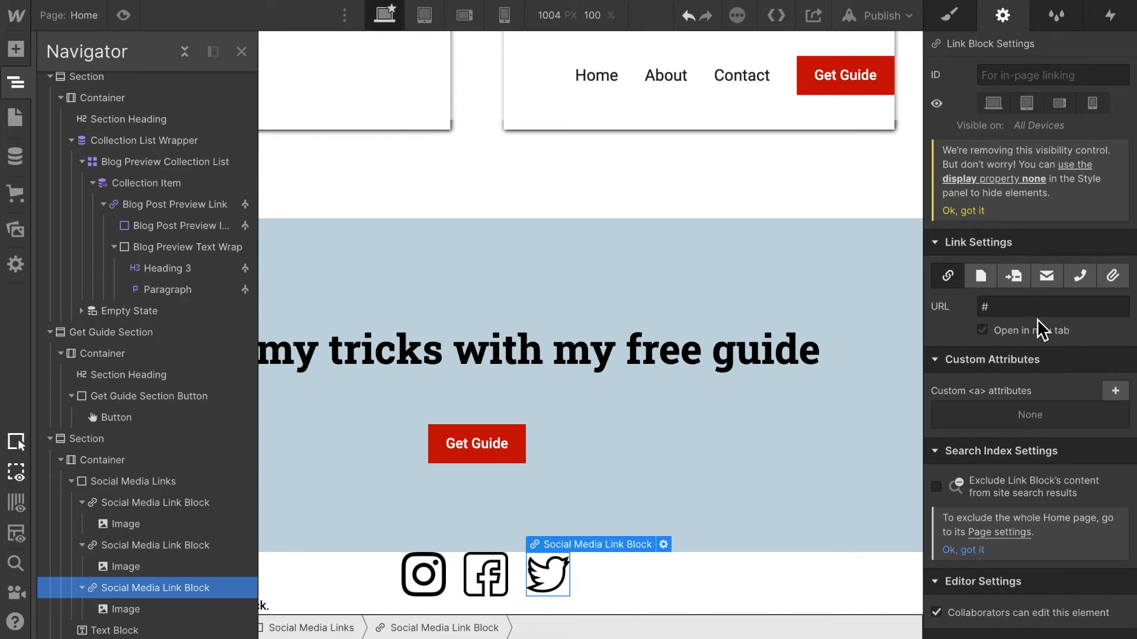
left_click(1013, 308)
key("BackSpace")
type("h")
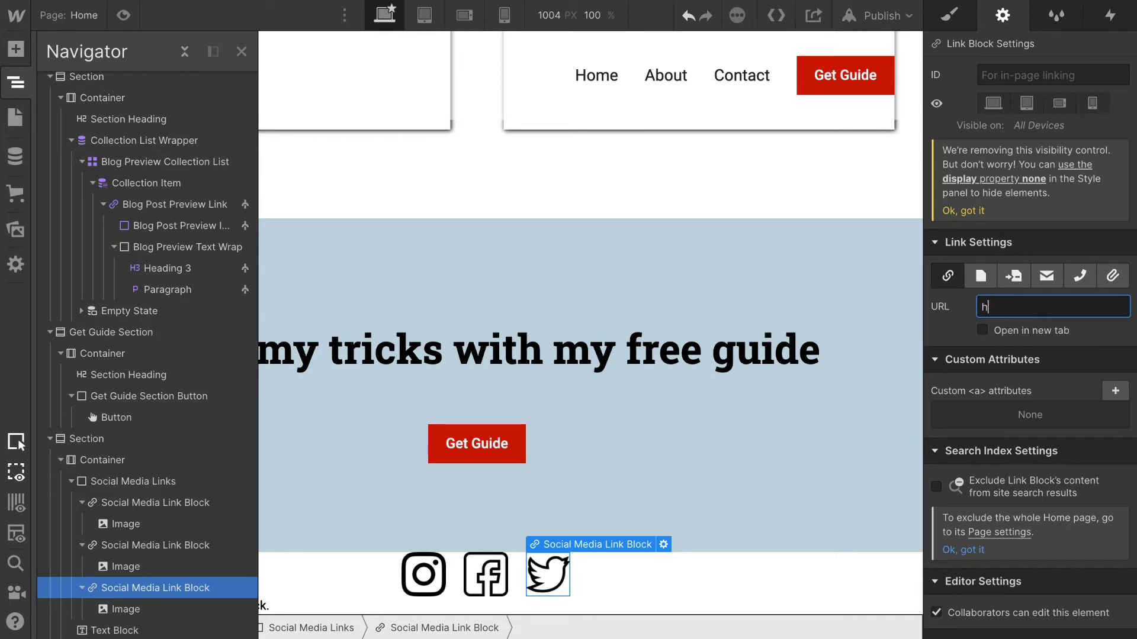
key("BackSpace")
key("BackSpace")
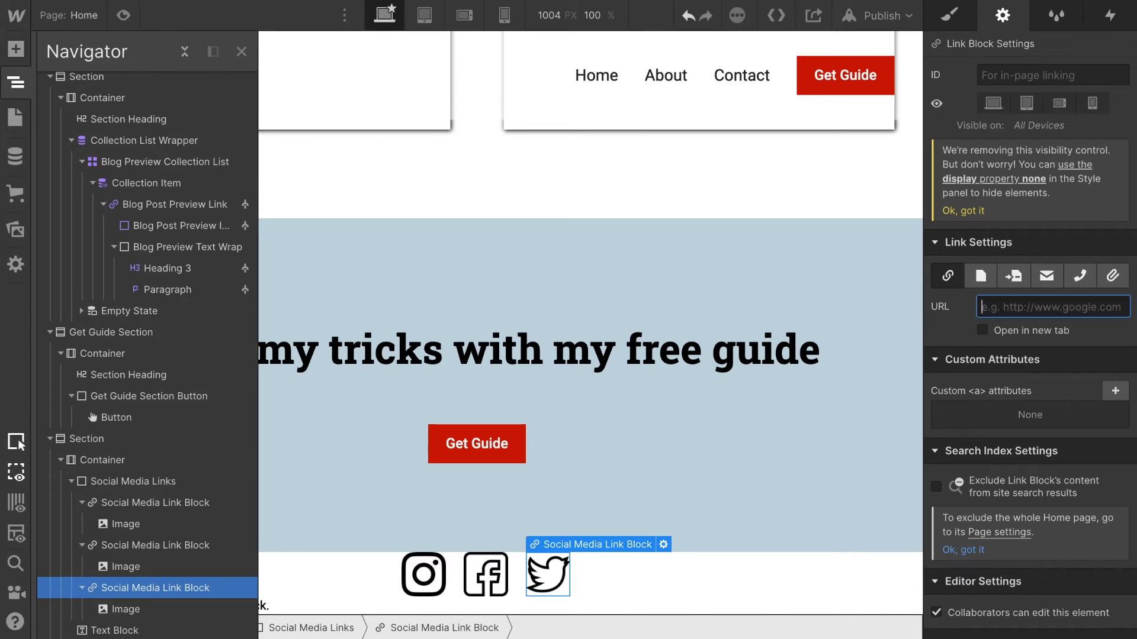
type("https://twitter.com")
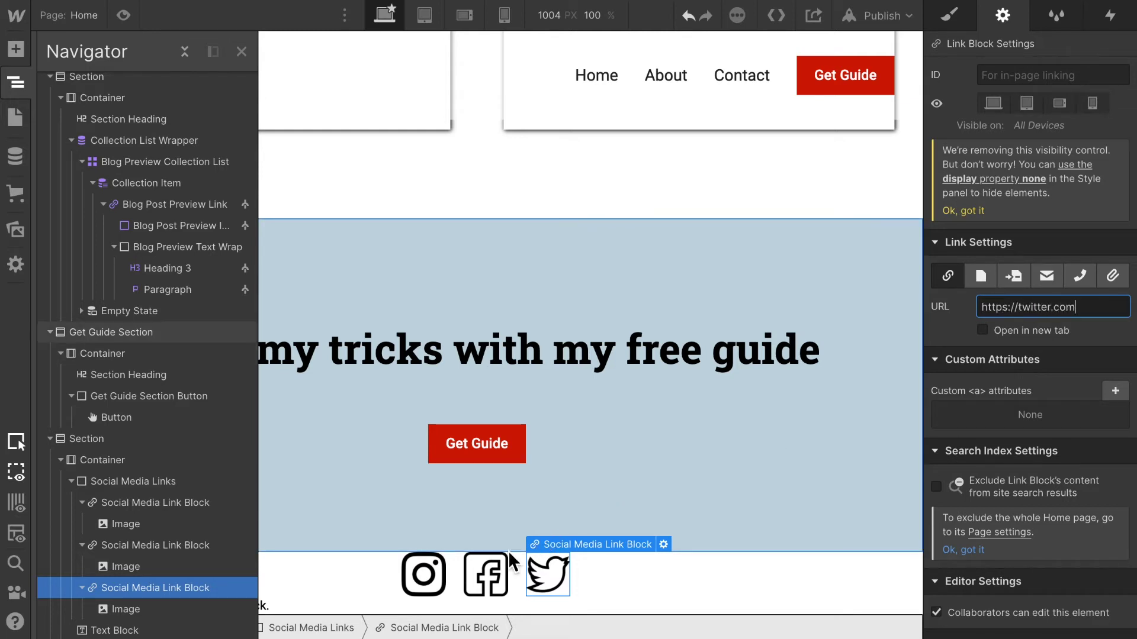
left_click(500, 570)
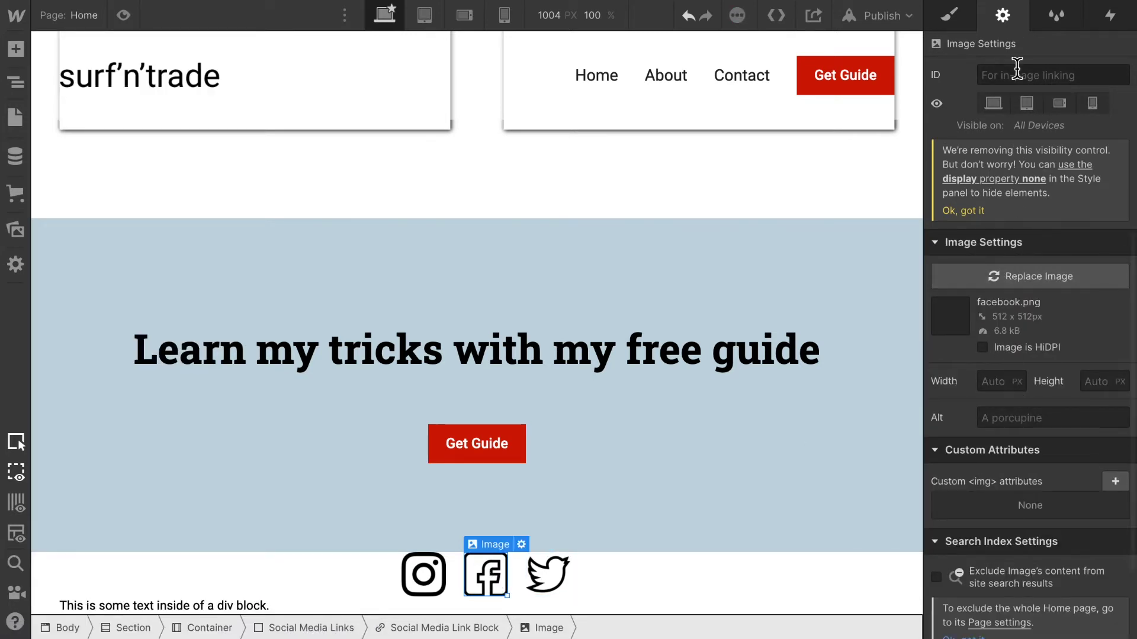
left_click(16, 84)
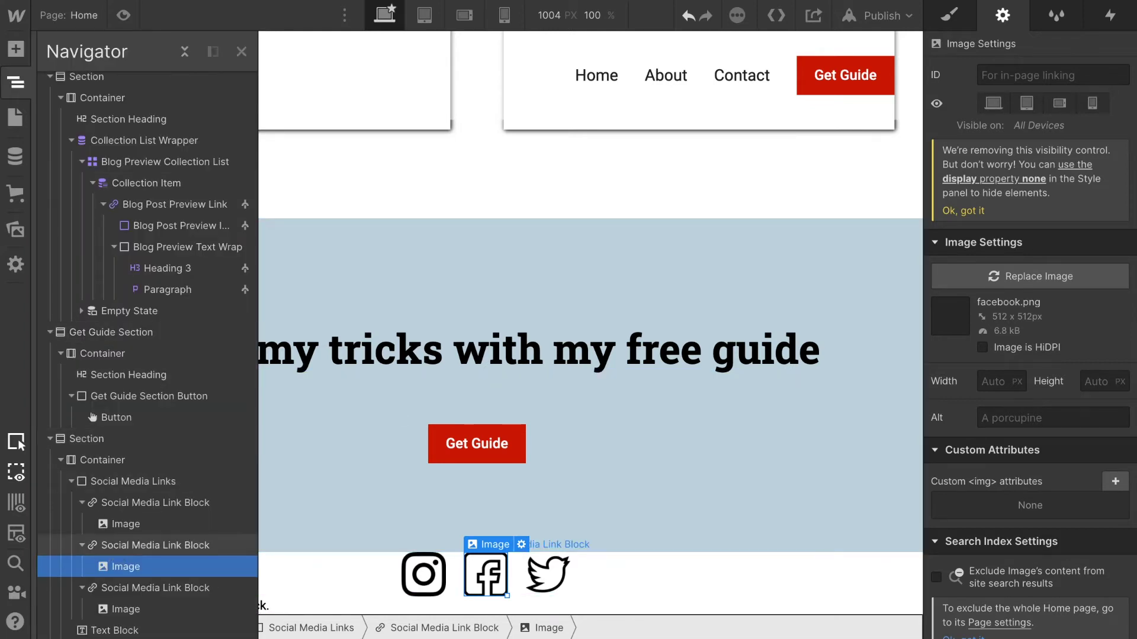
left_click(155, 545)
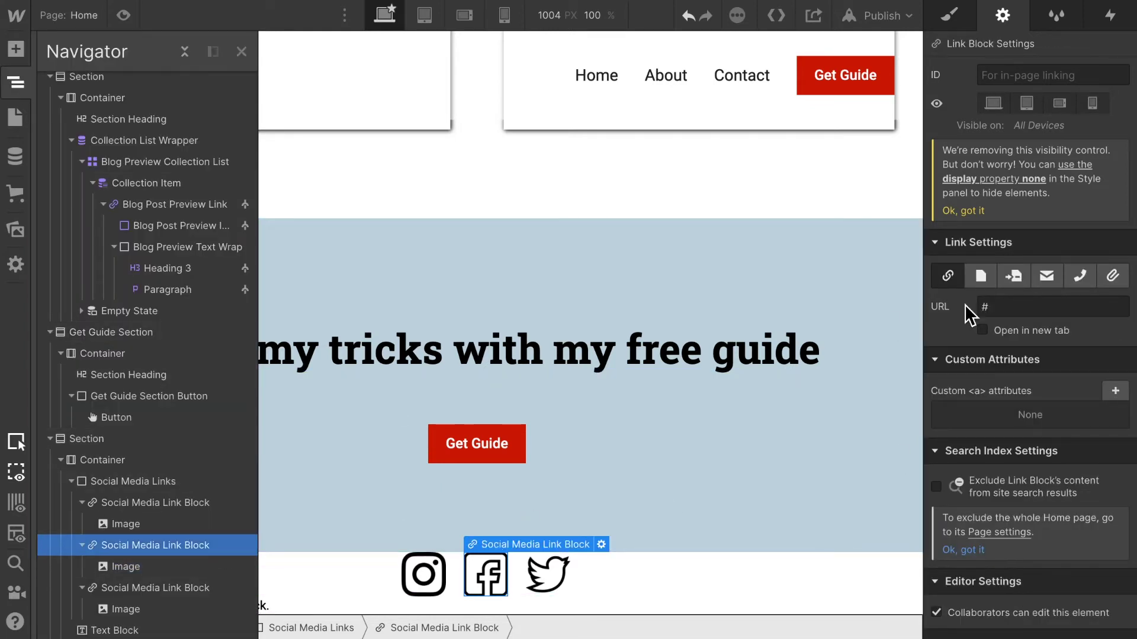
left_click(1021, 306)
type("https://")
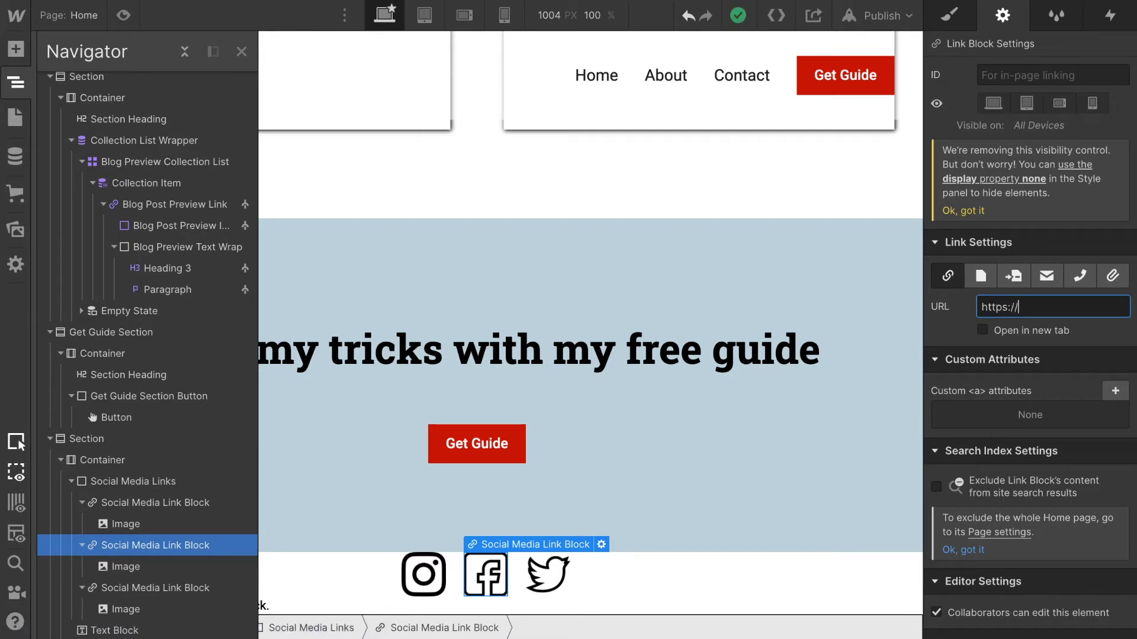
type("facebook.com")
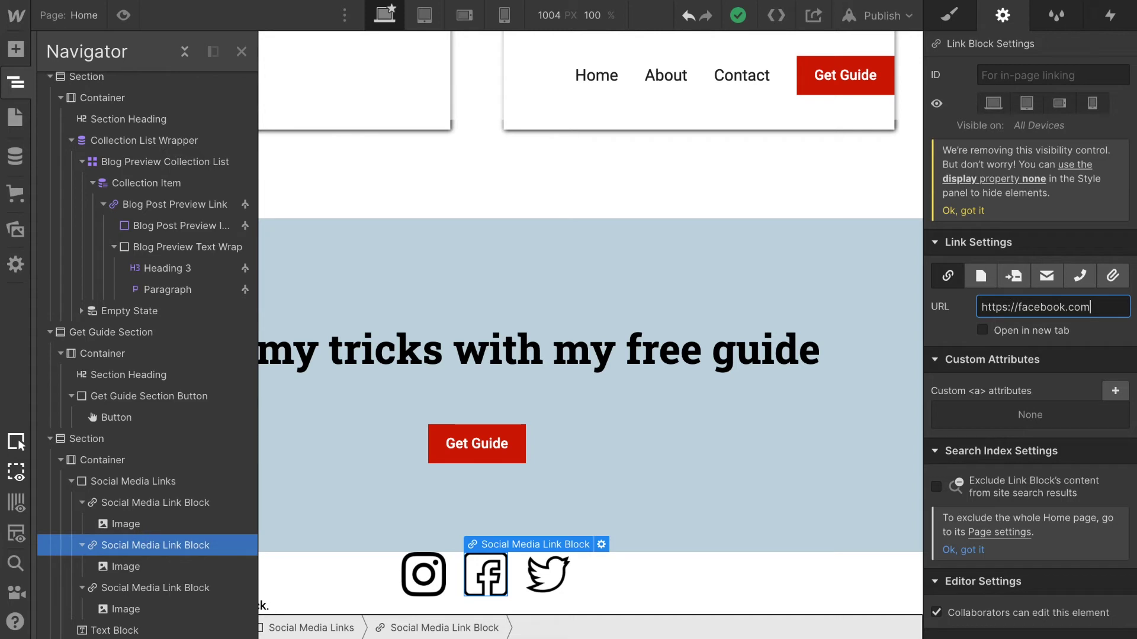
left_click(147, 502)
left_click(1020, 308)
key("BackSpace")
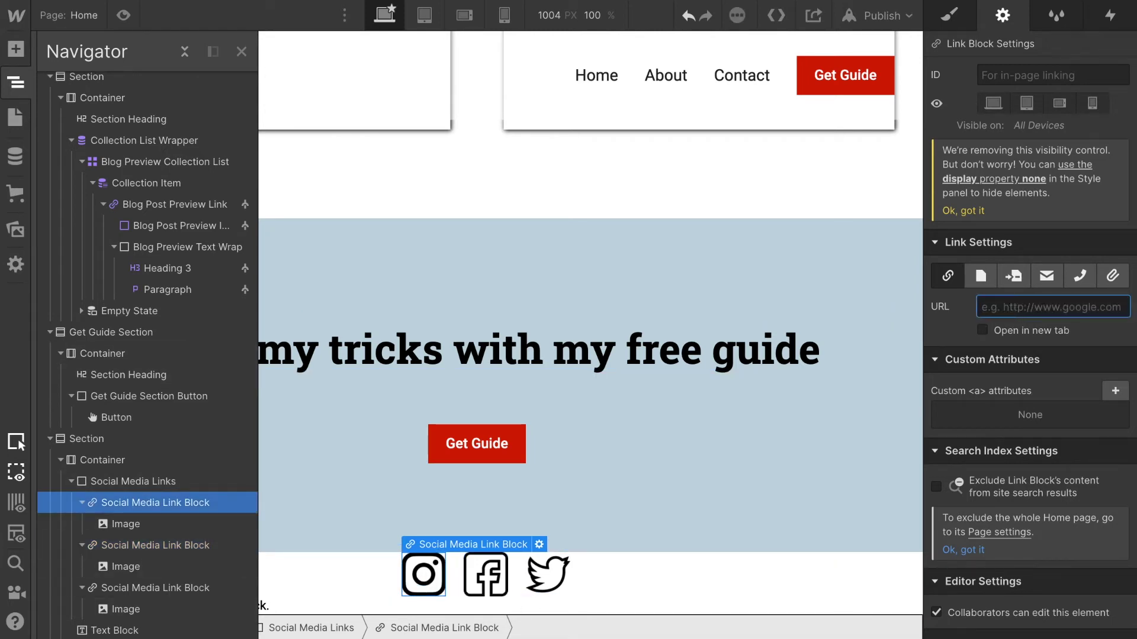
type("https://instagram.com")
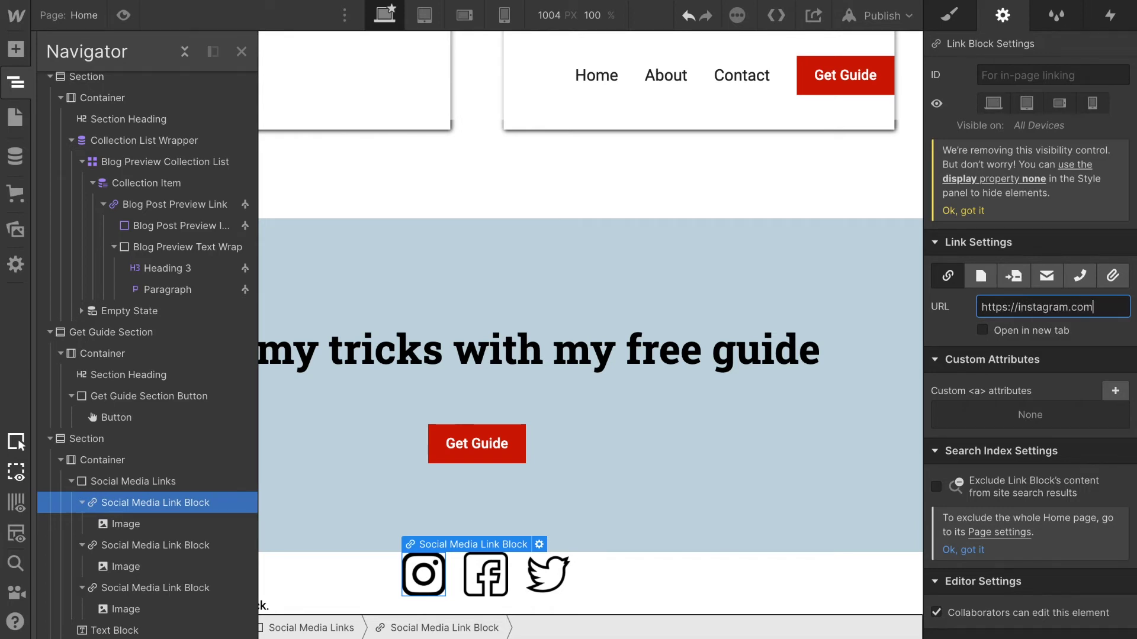
left_click(682, 580)
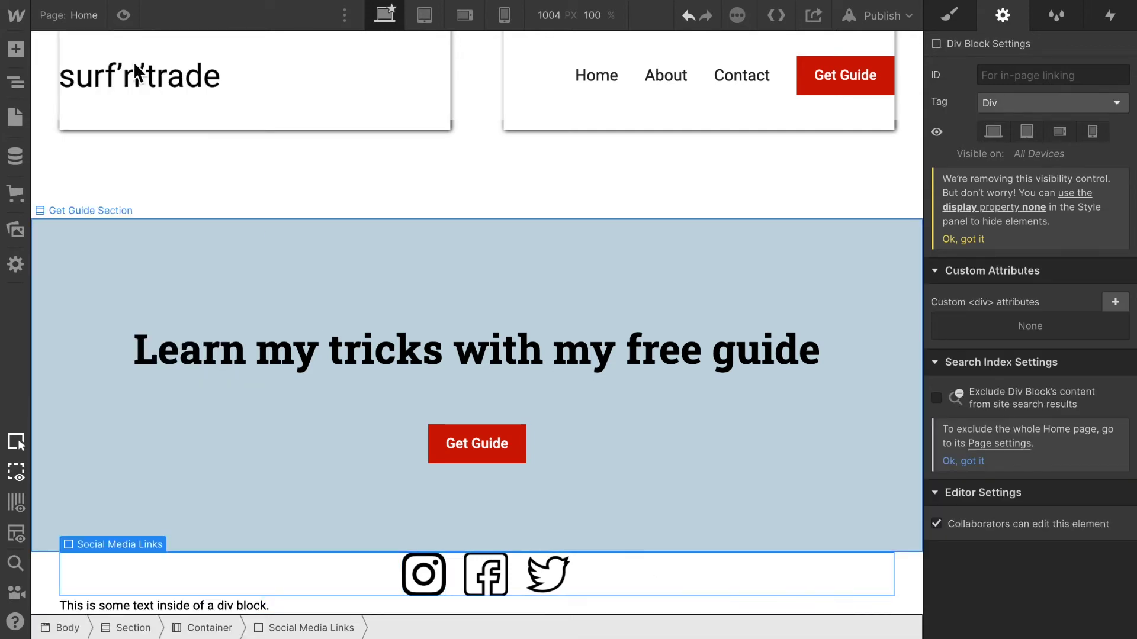
- Preview the Home page to test the Facebook and Instagram icon links
left_click(125, 15)
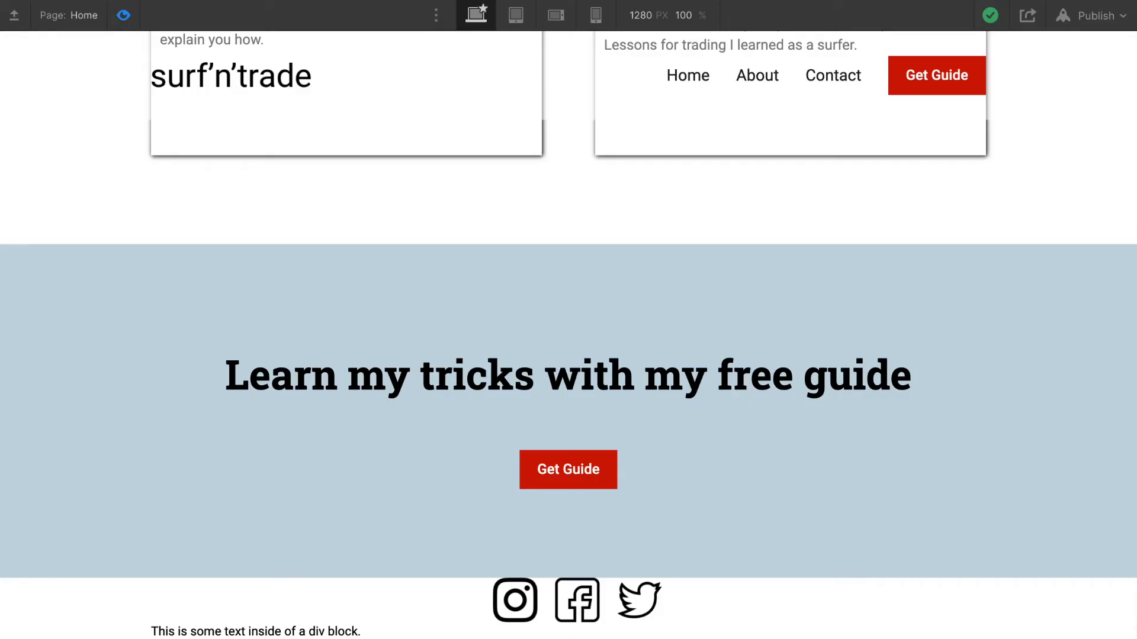
- Paste the ©2020 Surf'n'Trade credit line, with Freepik, Flaticon and Unsplash links, into the footer text
left_click(120, 19)
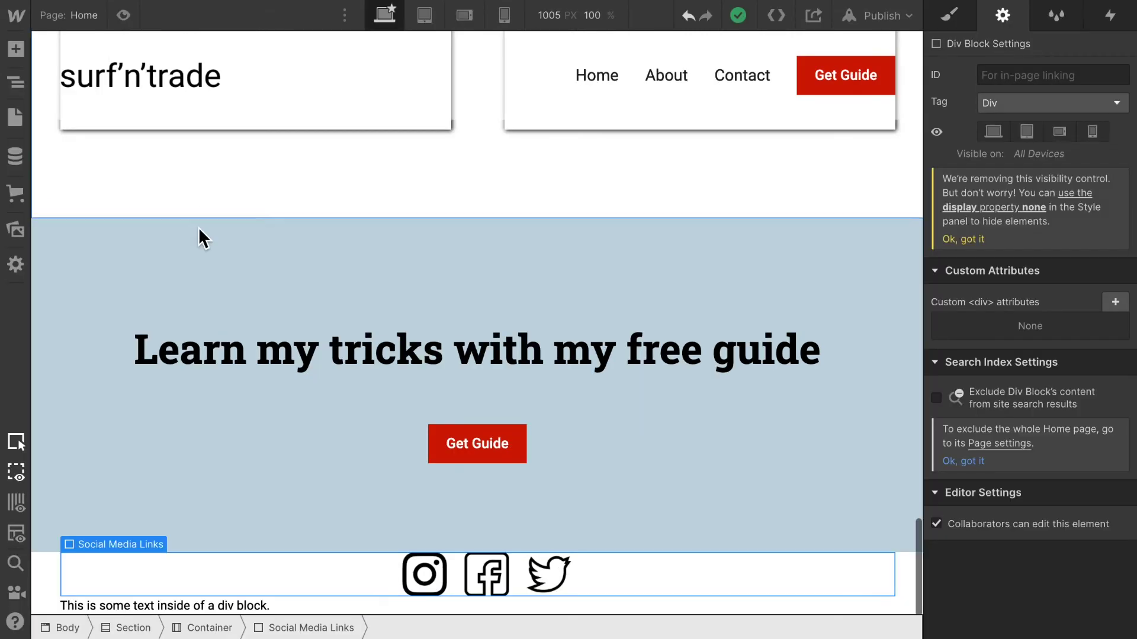
left_click(270, 601)
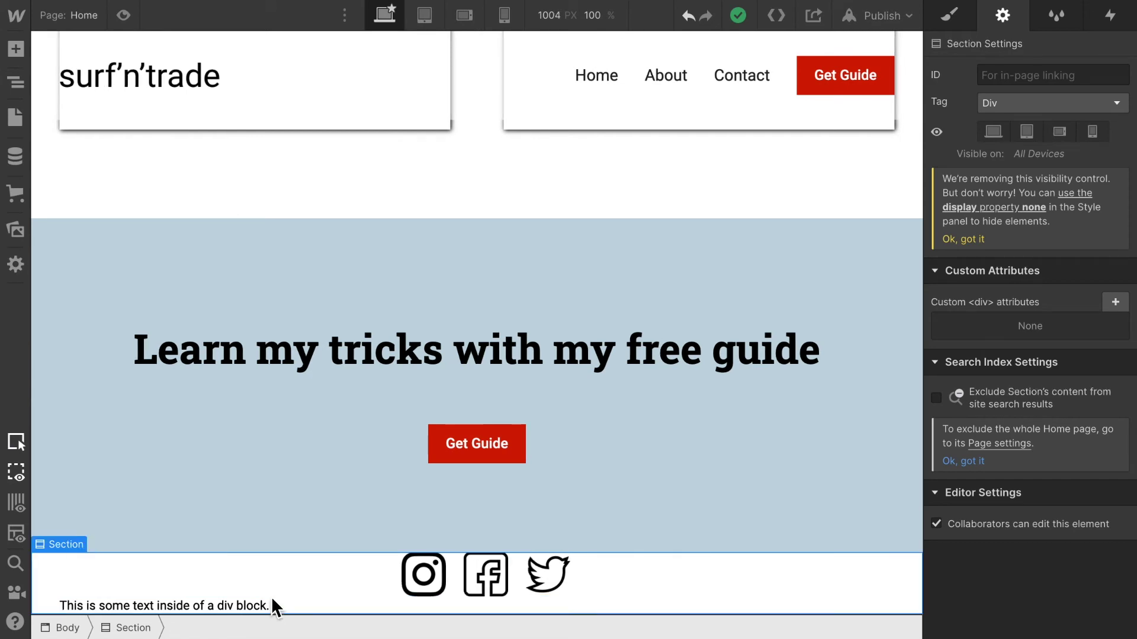
left_click(256, 608)
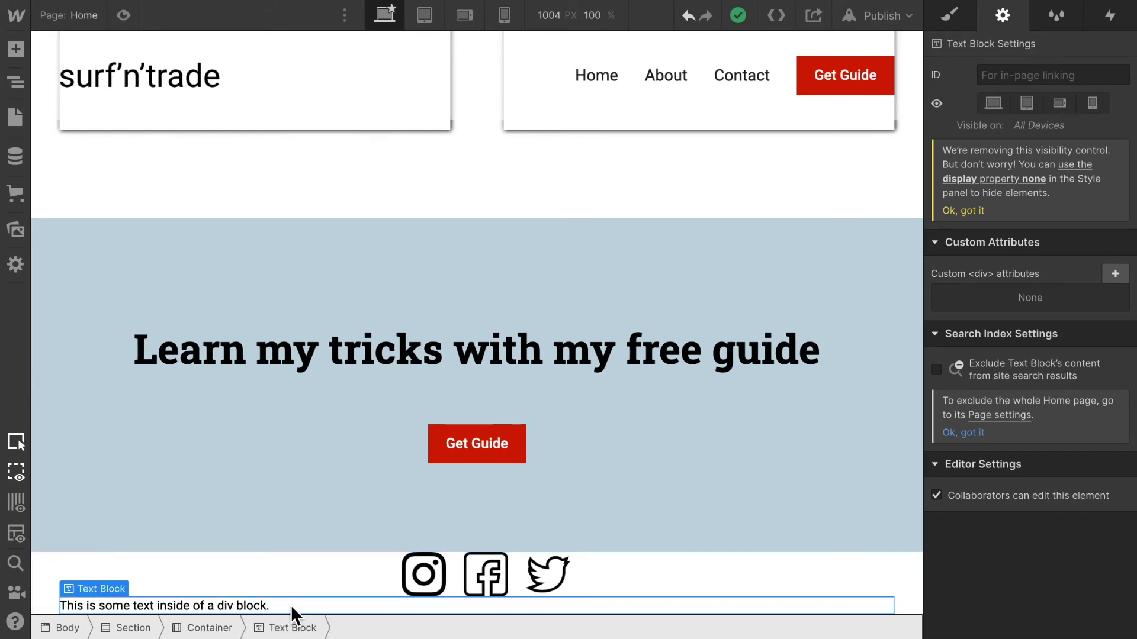
double_click(289, 605)
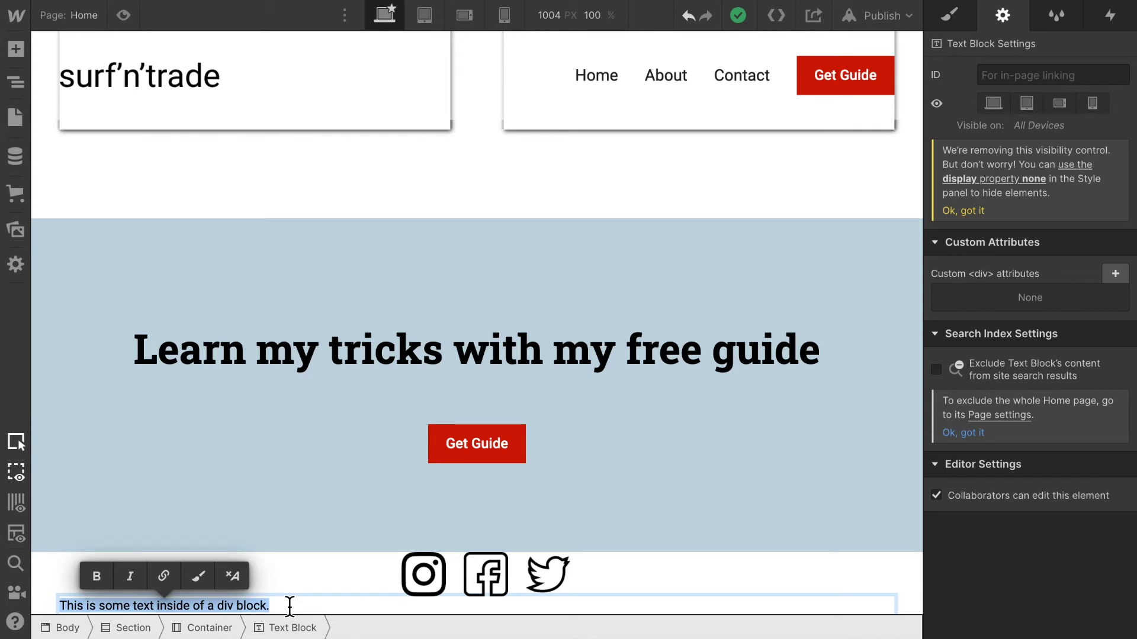
type("©2020 Surf'n'Trade. All Rights Reserved. | Icons by Freepik on Flaticon | All Image Credits go to Unsplash")
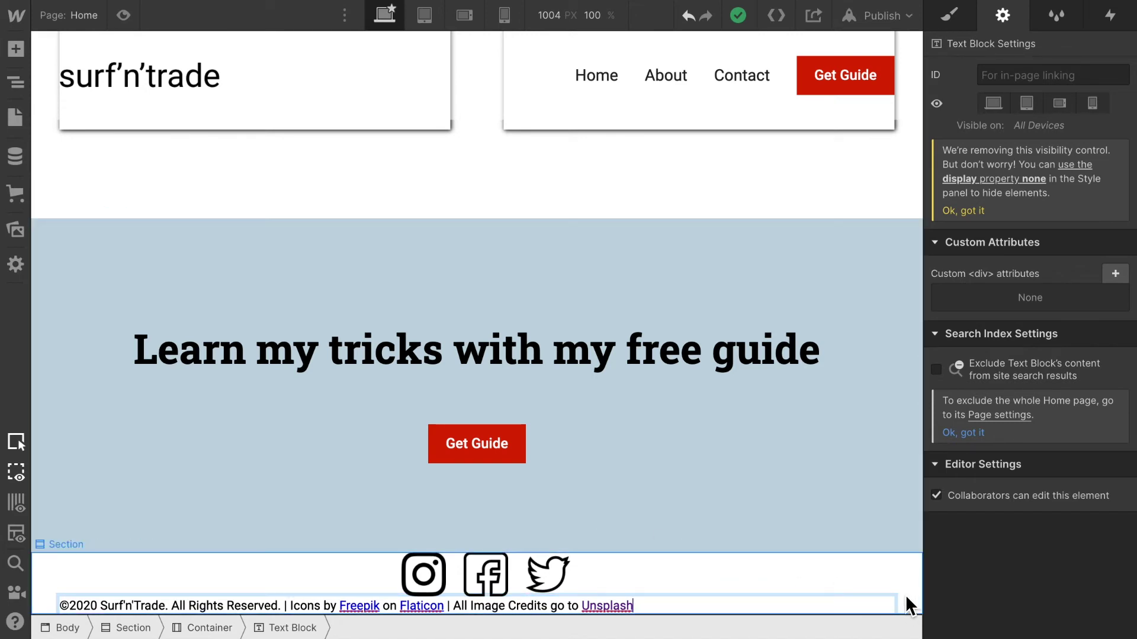
left_click(881, 611)
left_click(882, 615)
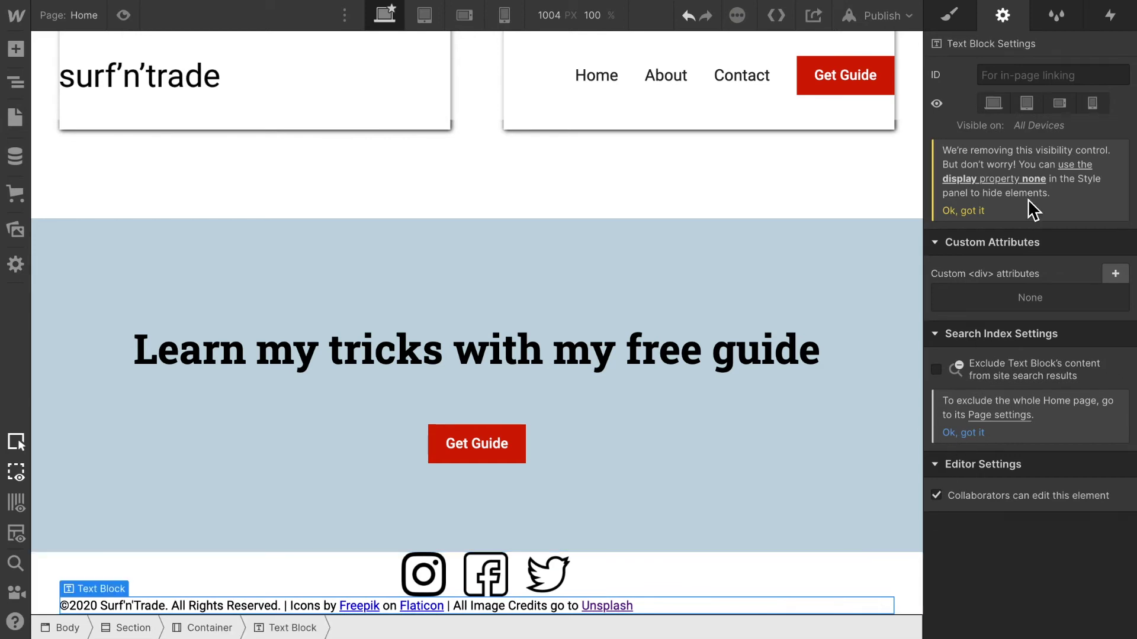
key("s")
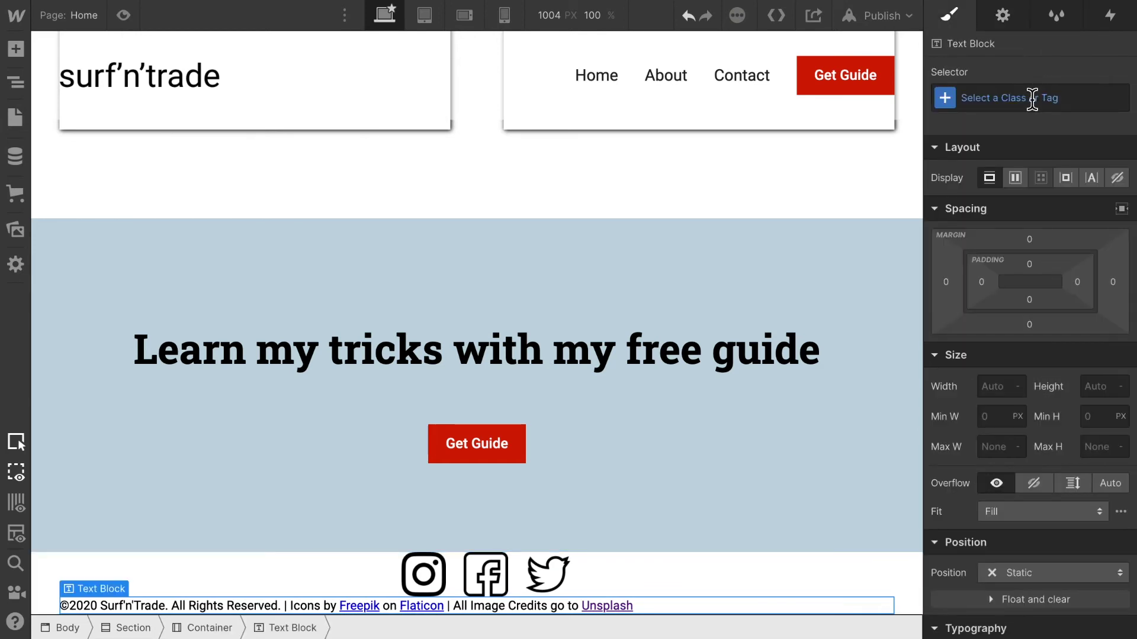
left_click(1032, 97)
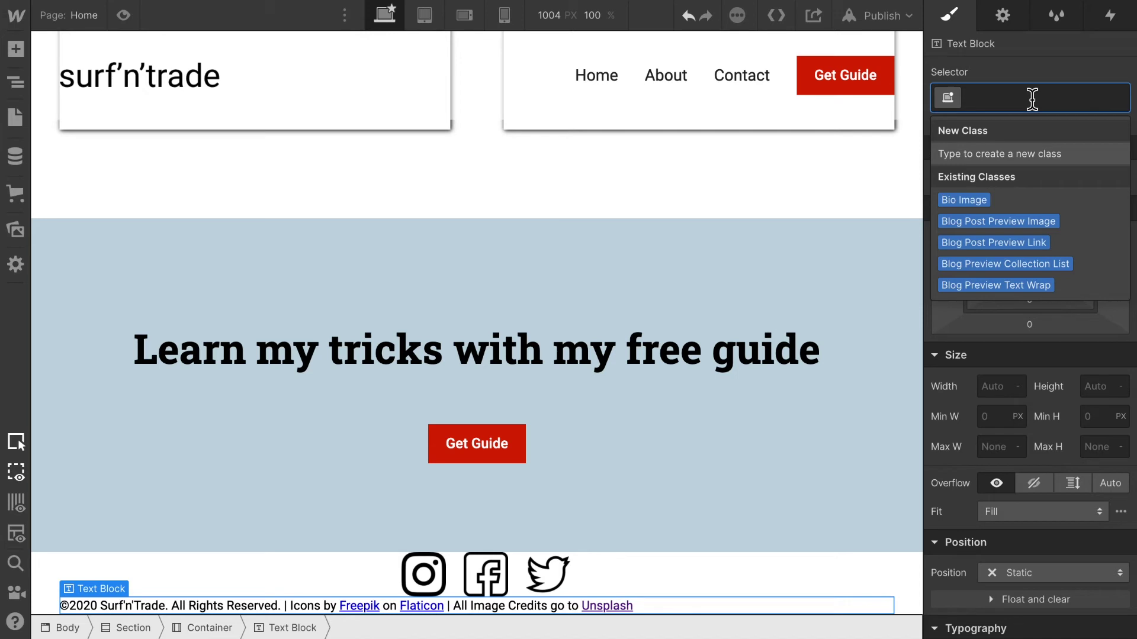
- Create and apply a new 'Footer Text' class to the footer credit text
type("Foot")
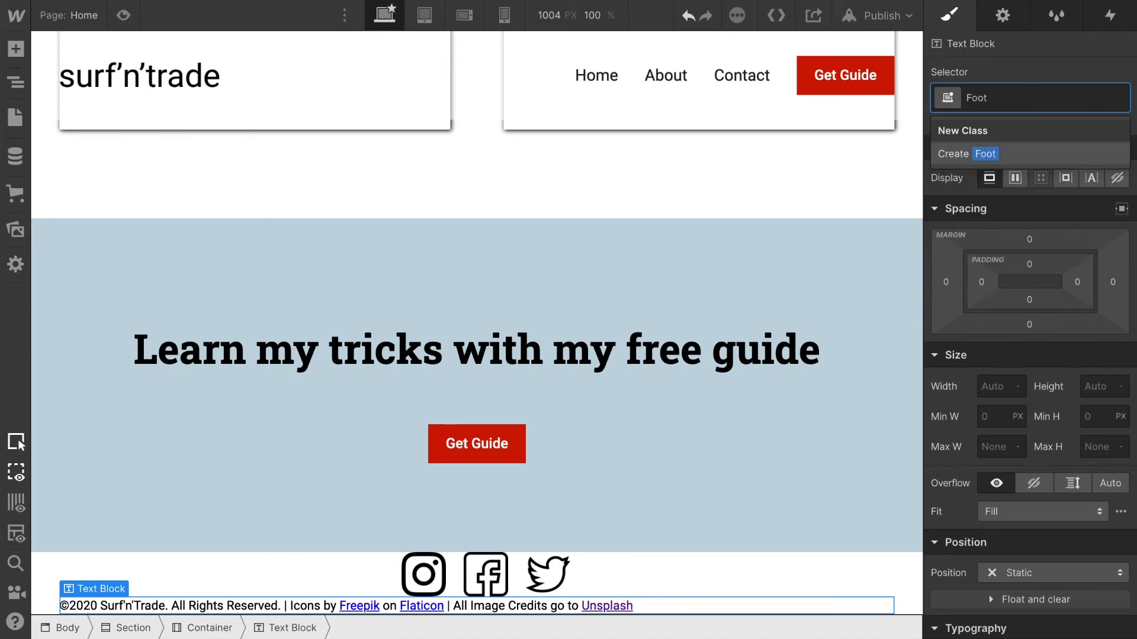
type("er Text")
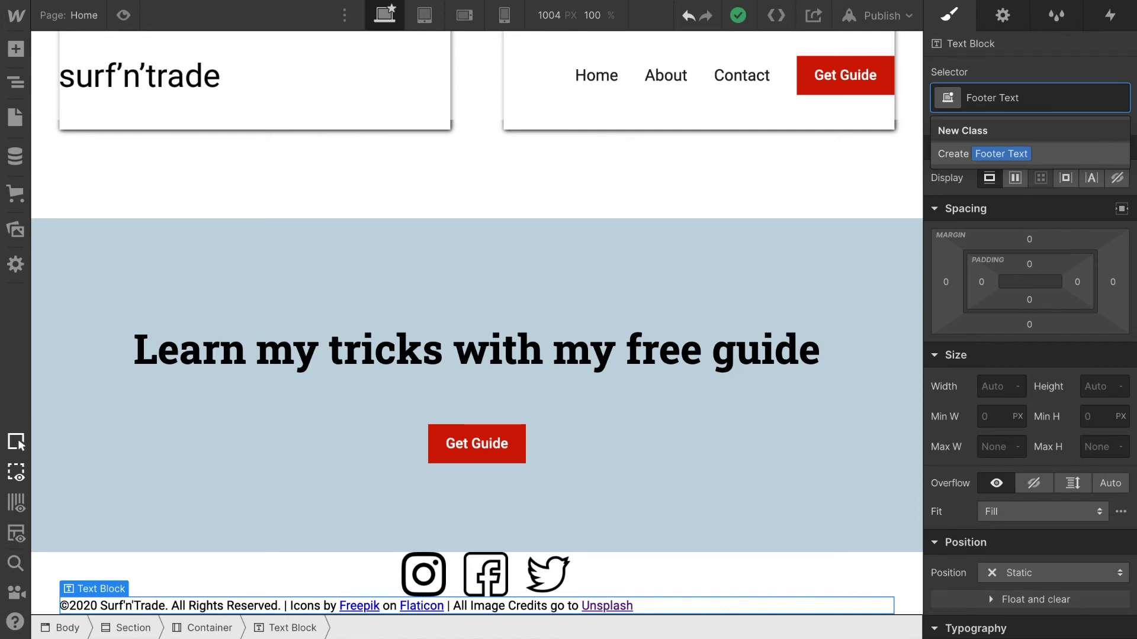
key("Return")
scroll(1030, 379, "down", 7)
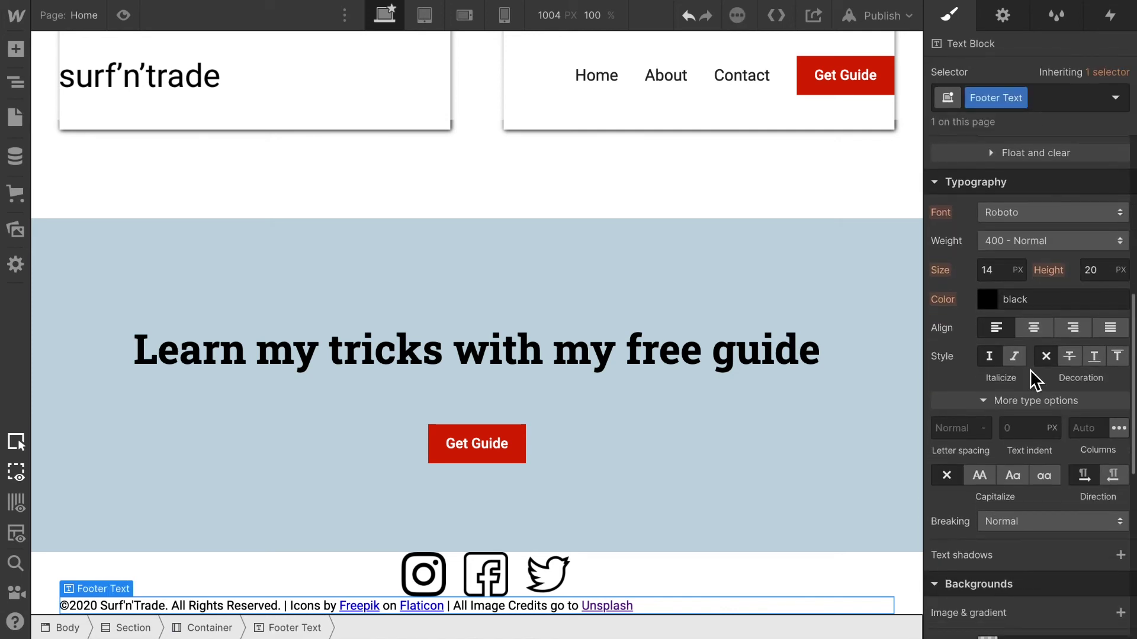
- Set the Footer Text font weight to 300 - Light and centre-align it
left_click(1043, 242)
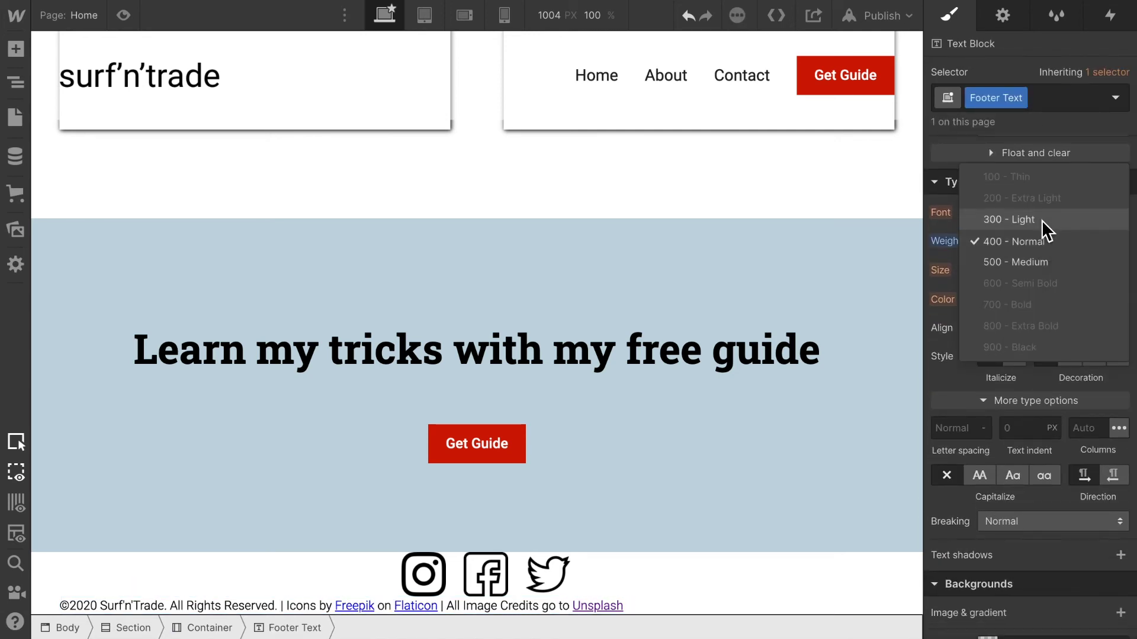
left_click(1042, 221)
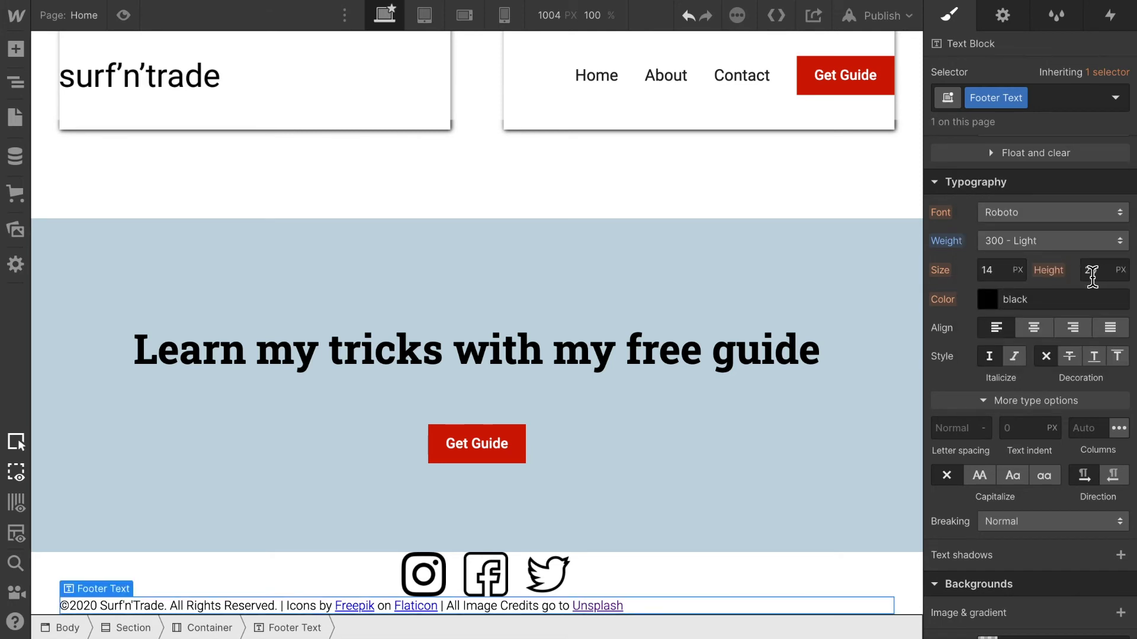
left_click(1033, 329)
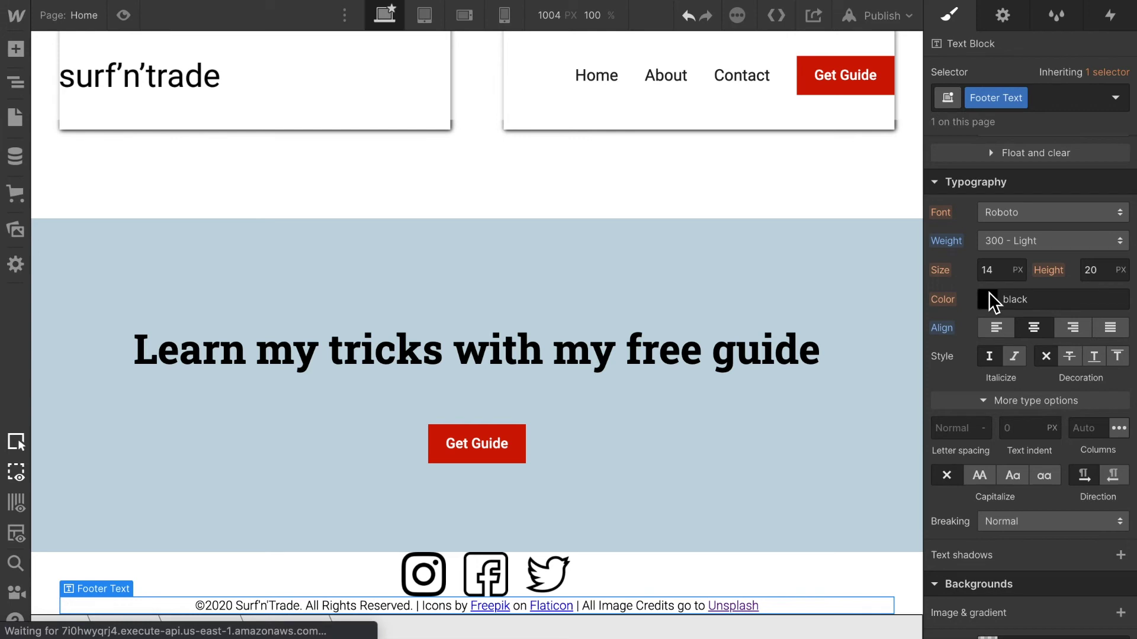
scroll(989, 269, "up", 5)
- Give the Footer Text a 20px top margin, then select the footer section
scroll(987, 271, "up", 1)
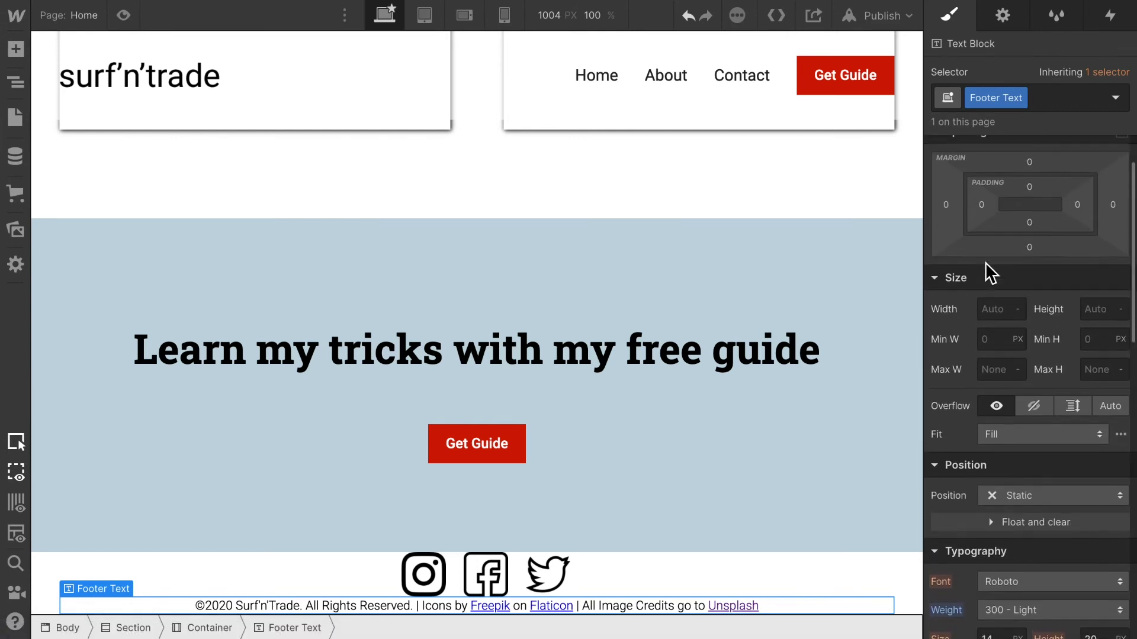
left_click(1030, 184)
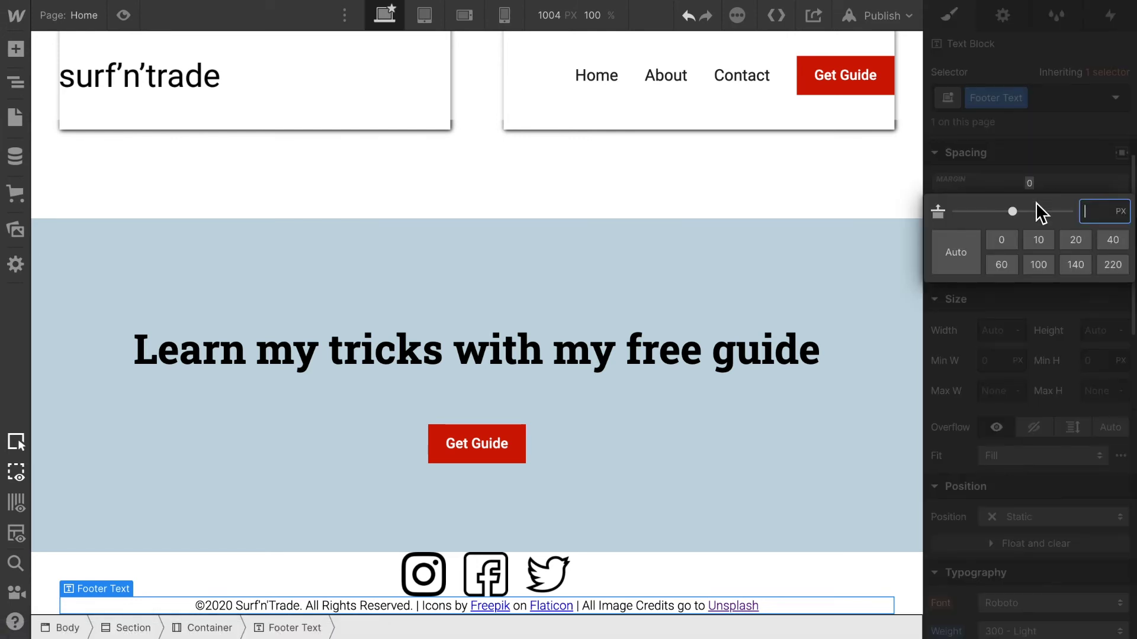
left_click(1075, 239)
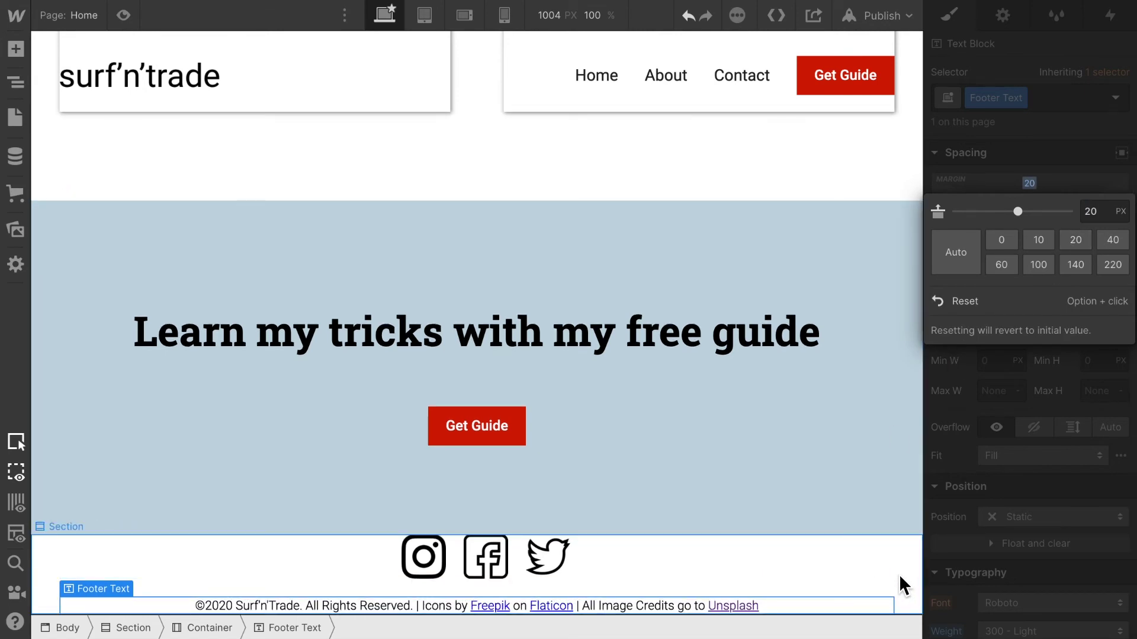
left_click(899, 576)
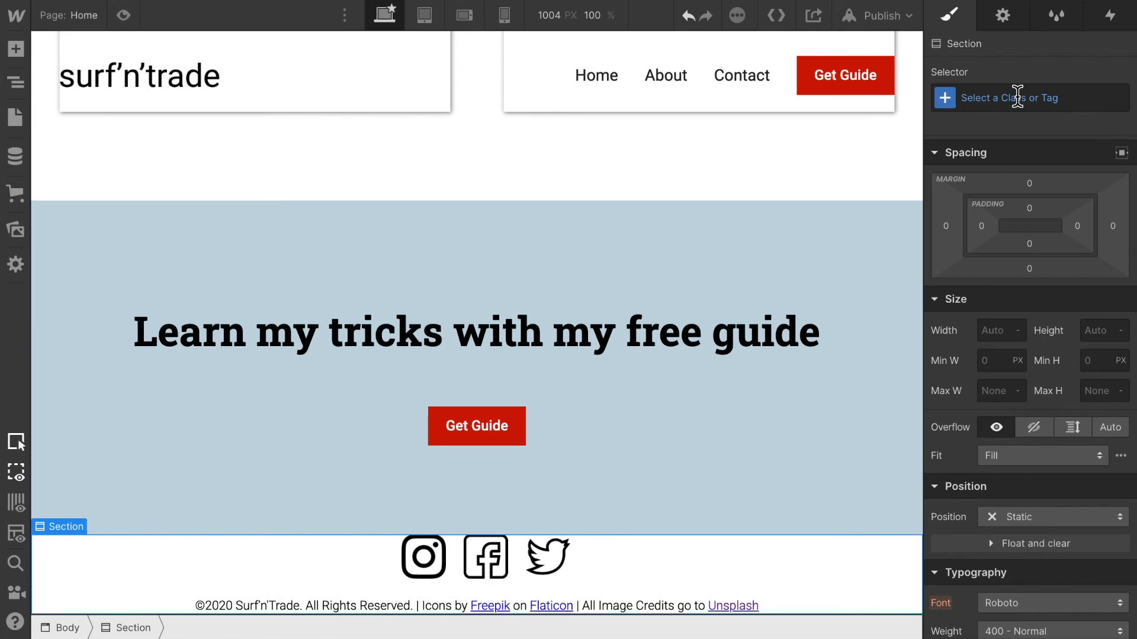
- Create and apply a 'Footer Section' class to the footer section
left_click(1012, 100)
type("Footer Section")
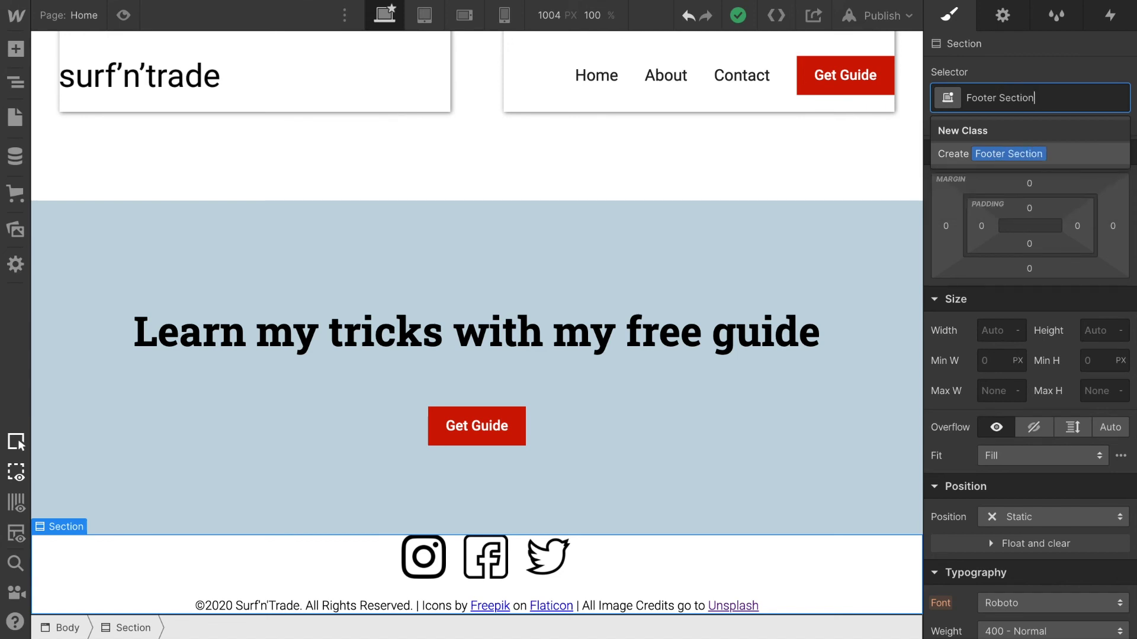
key("Return")
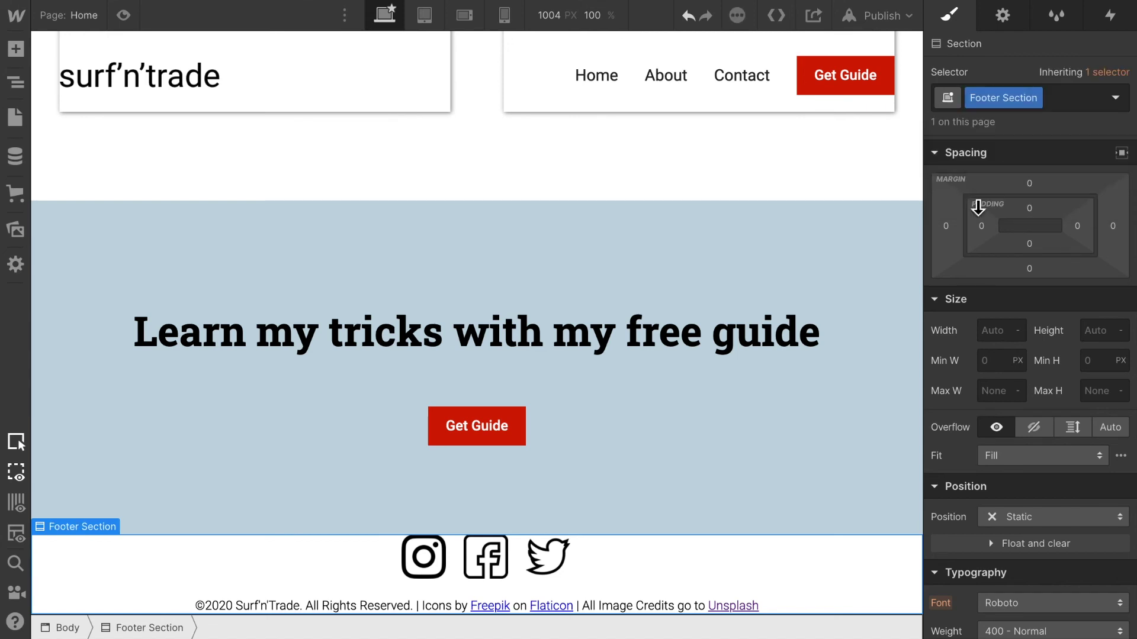
- Pad the Footer Section 60px top and bottom, then preview the page
left_click(1033, 209)
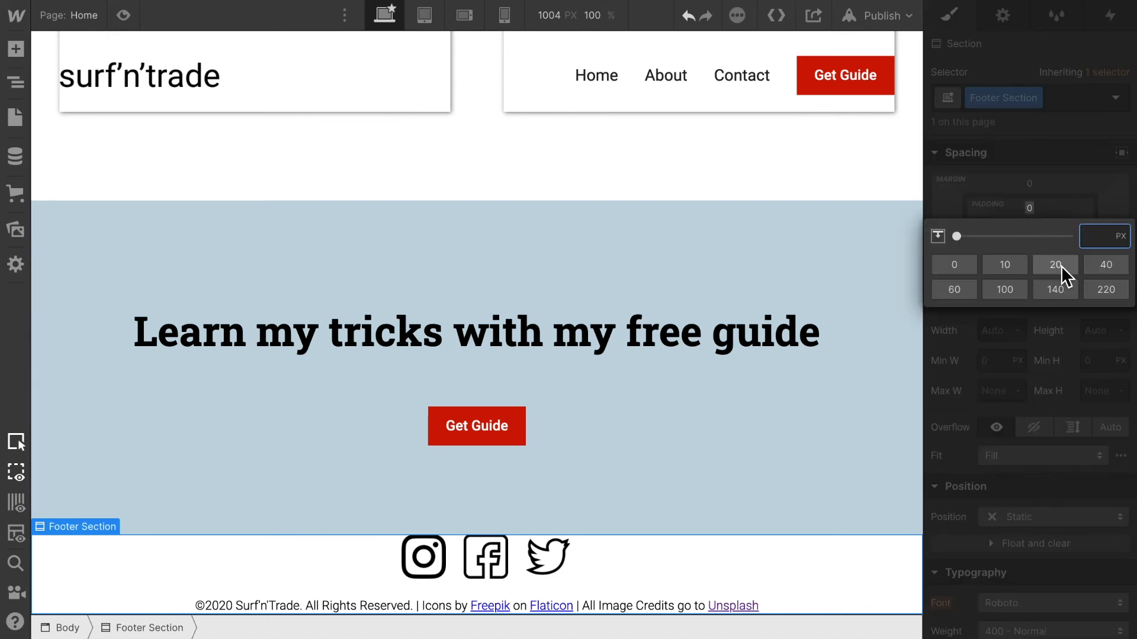
left_click(954, 289)
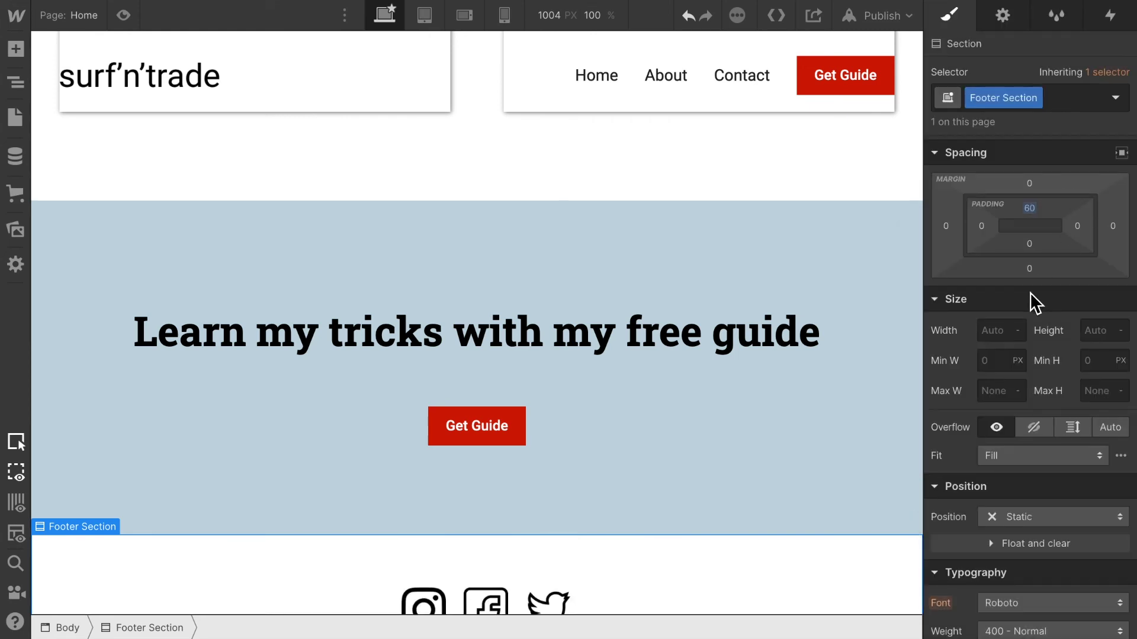
left_click(1030, 244)
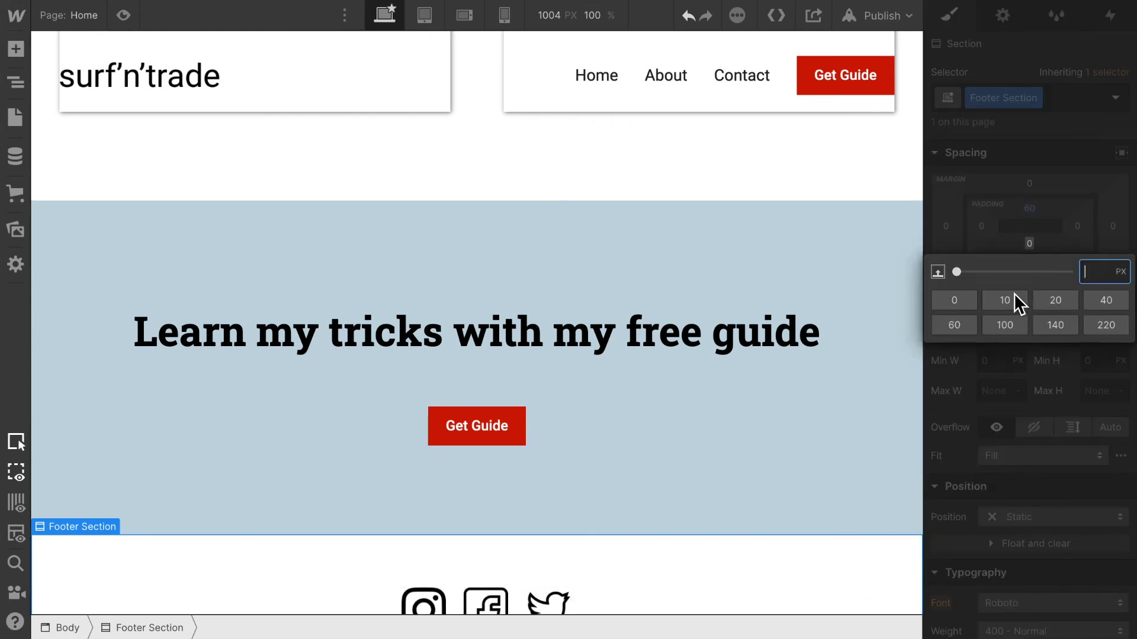
left_click(966, 323)
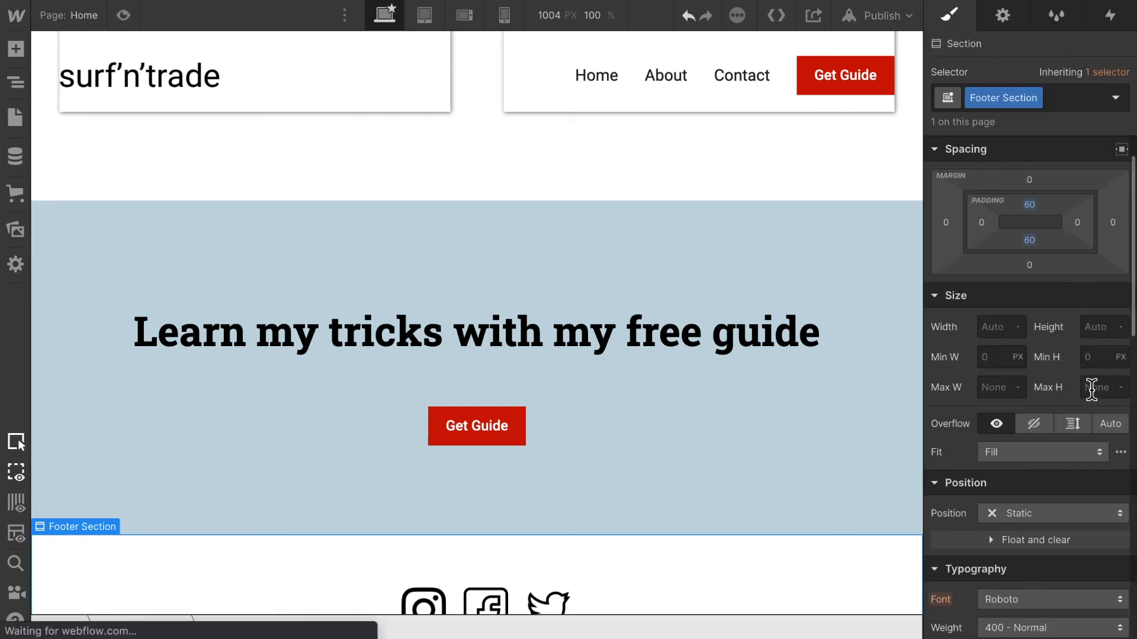
left_click(123, 15)
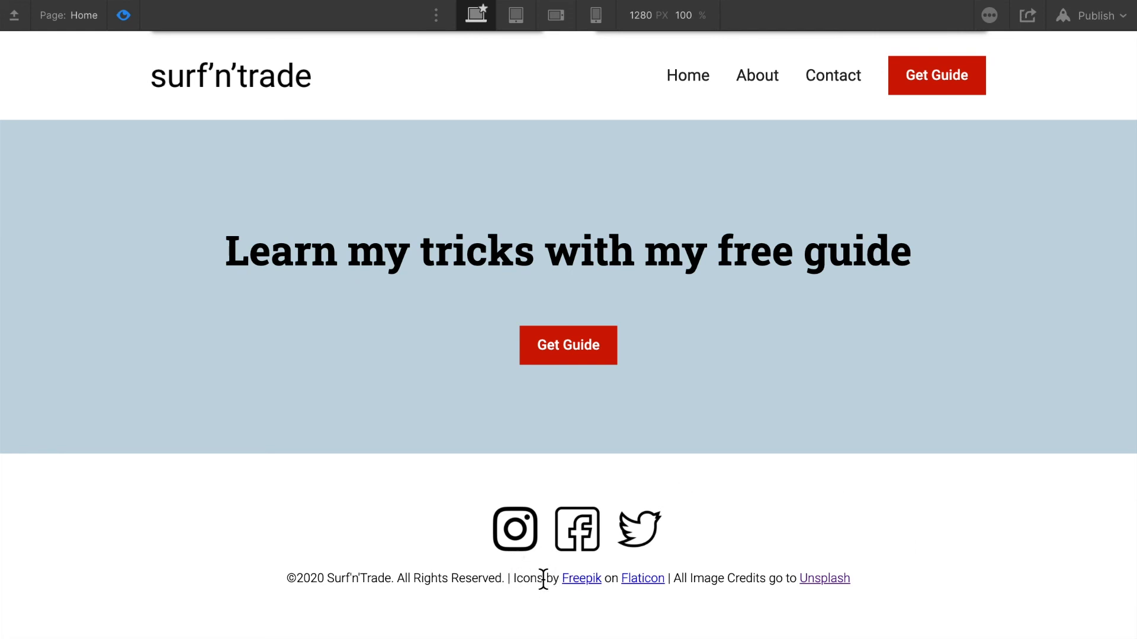
- Look over the footer in preview, then exit preview with Ctrl+Shift+P
scroll(537, 557, "up", 2)
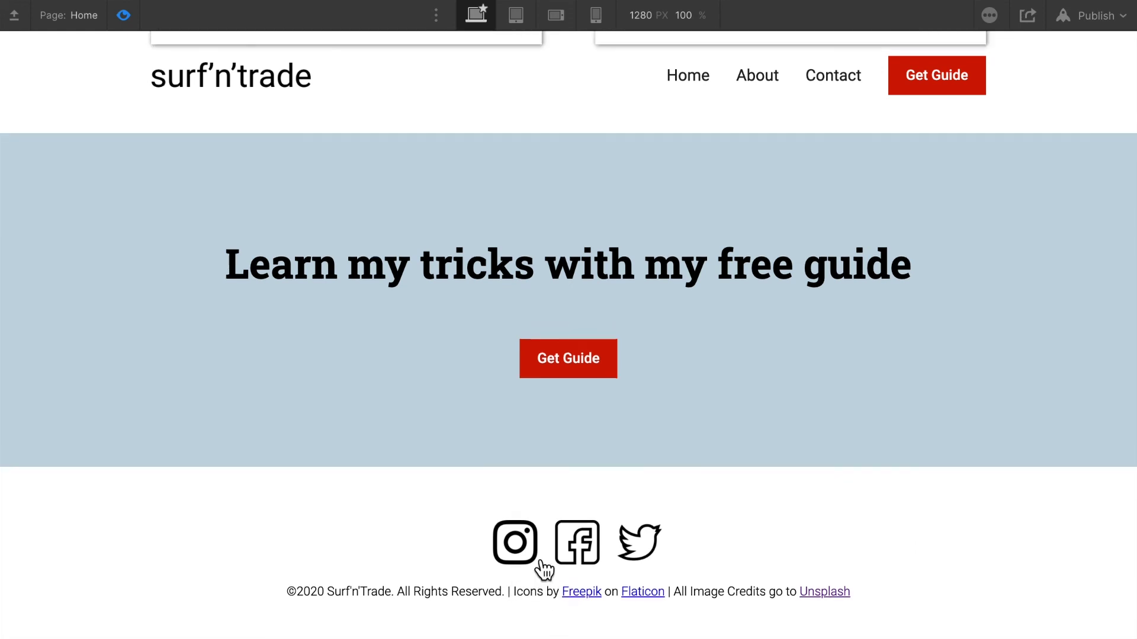
scroll(336, 400, "down", 2)
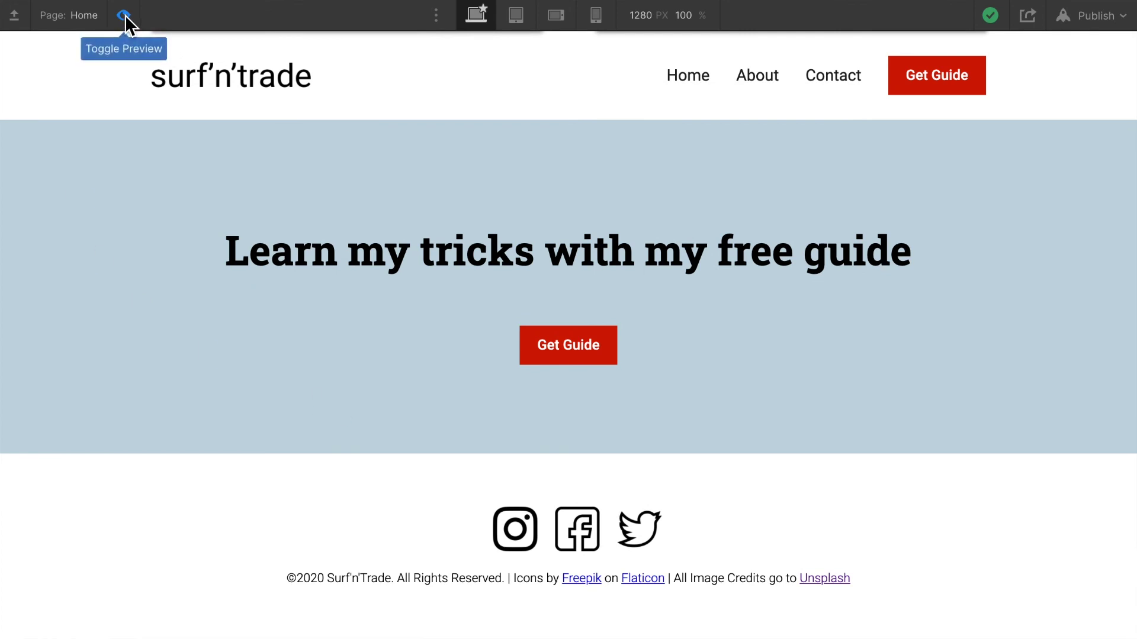
key("ctrl+shift+p")
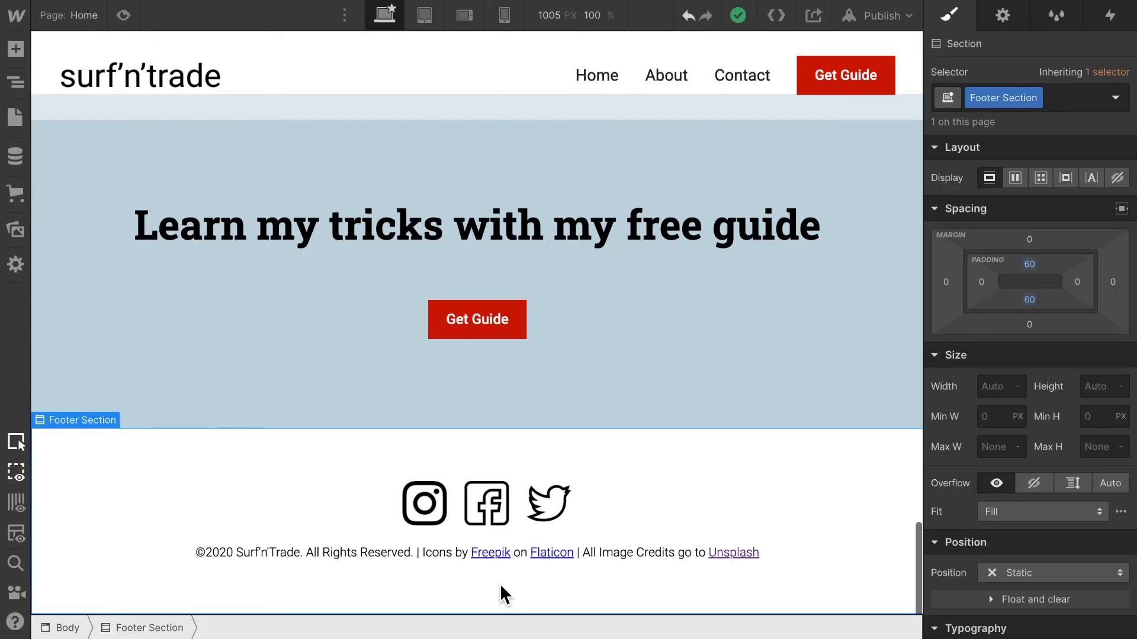
- Change the Footer Text top margin to a custom 30px, then preview the page again
left_click(400, 549)
left_click(1029, 239)
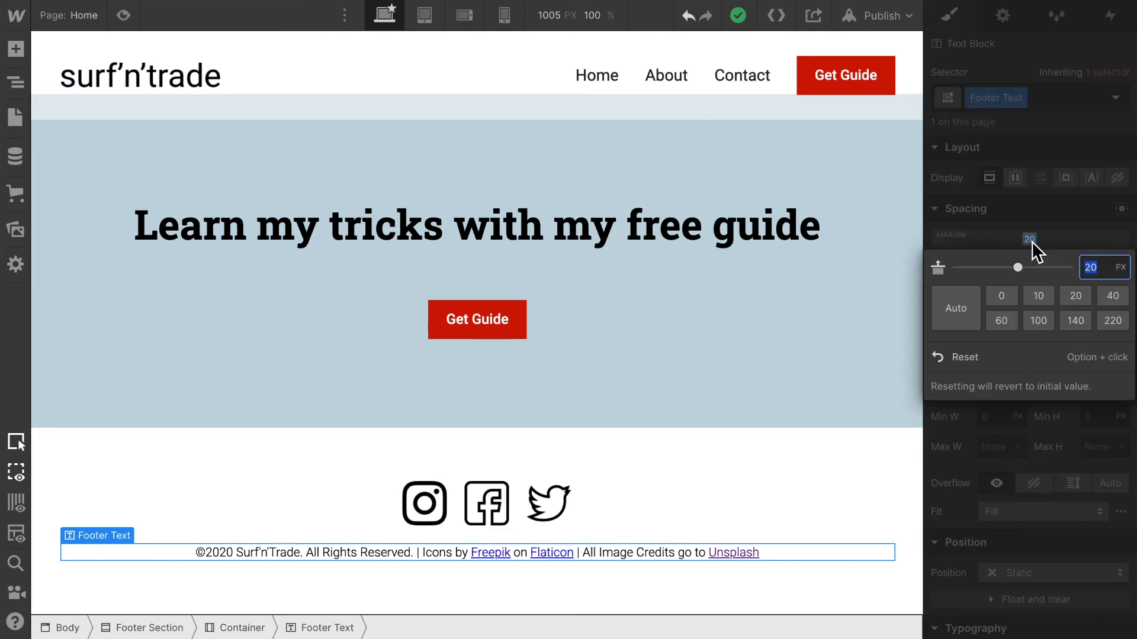
left_click(1105, 304)
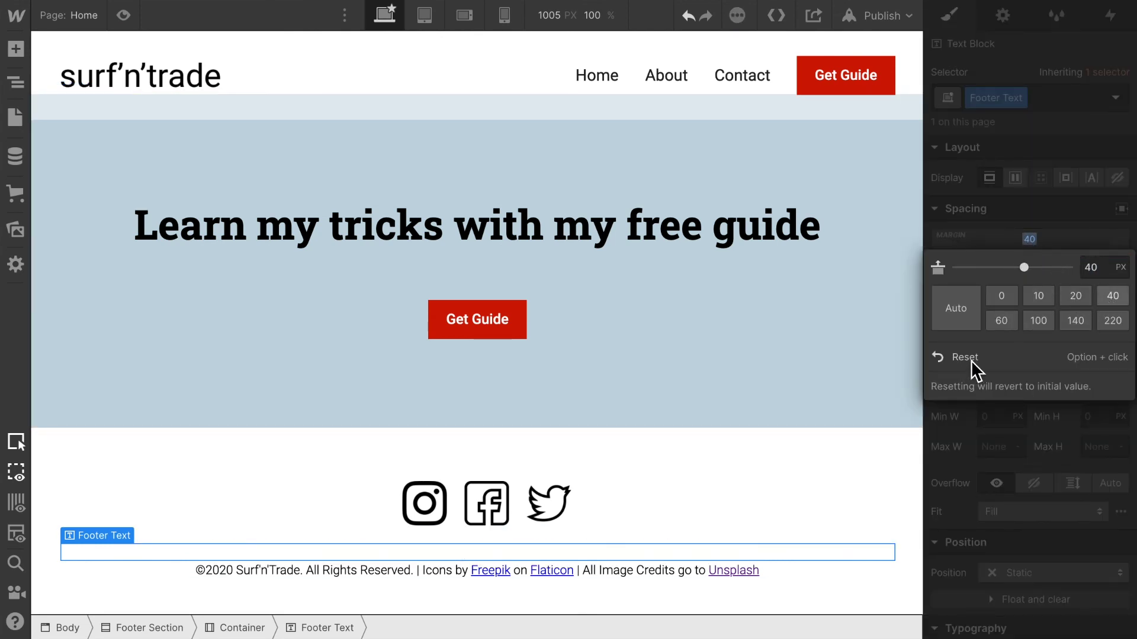
left_click(1090, 270)
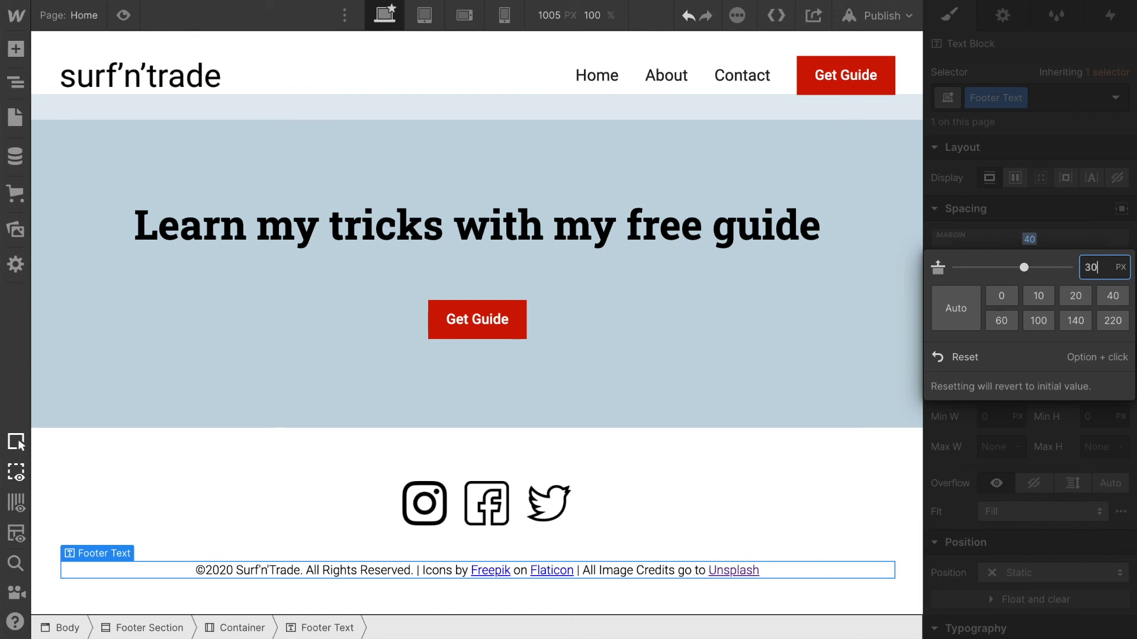
type("30")
key("Return")
left_click(837, 502)
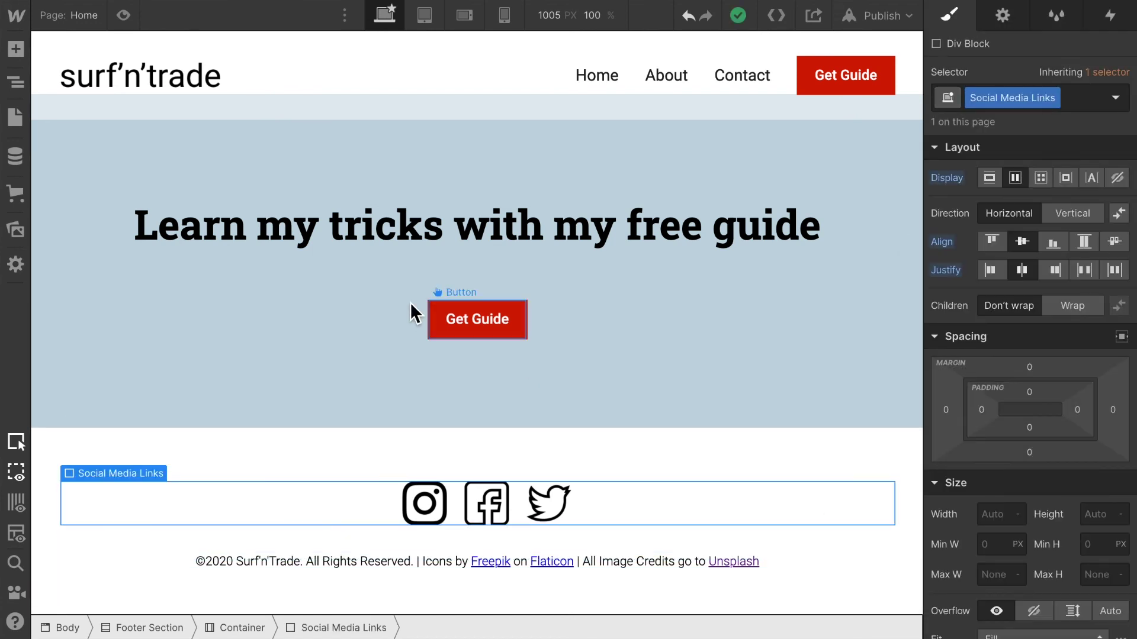
left_click(124, 17)
- Scroll through the previewed Home page, from the hero down to the footer
scroll(409, 510, "down", 1)
scroll(410, 510, "up", 3)
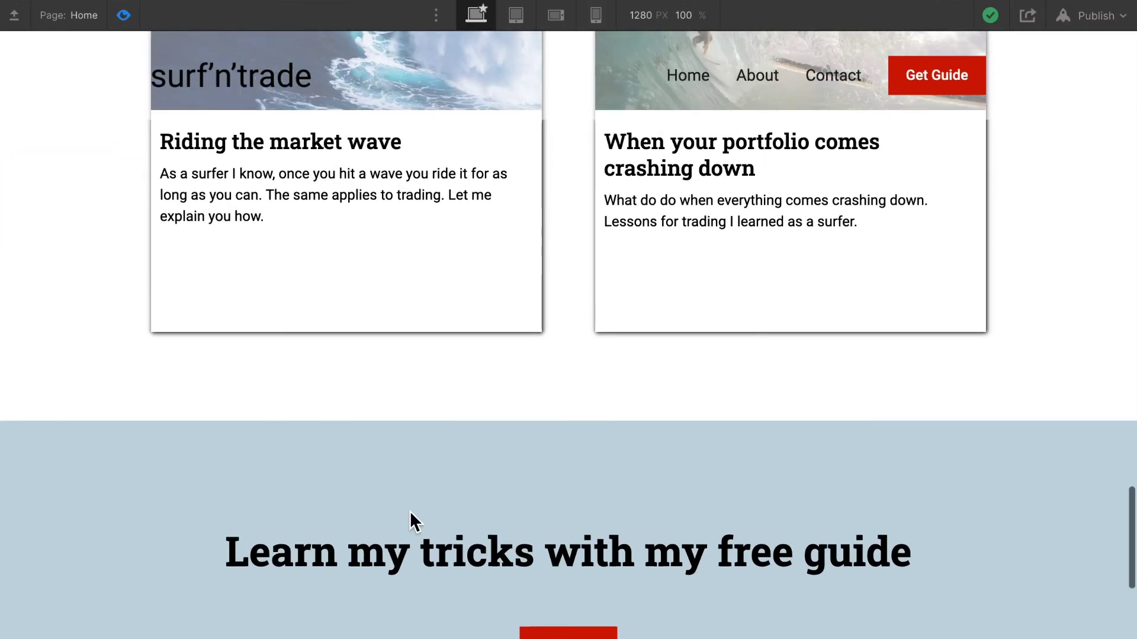
scroll(409, 510, "down", 3)
scroll(409, 510, "up", 10)
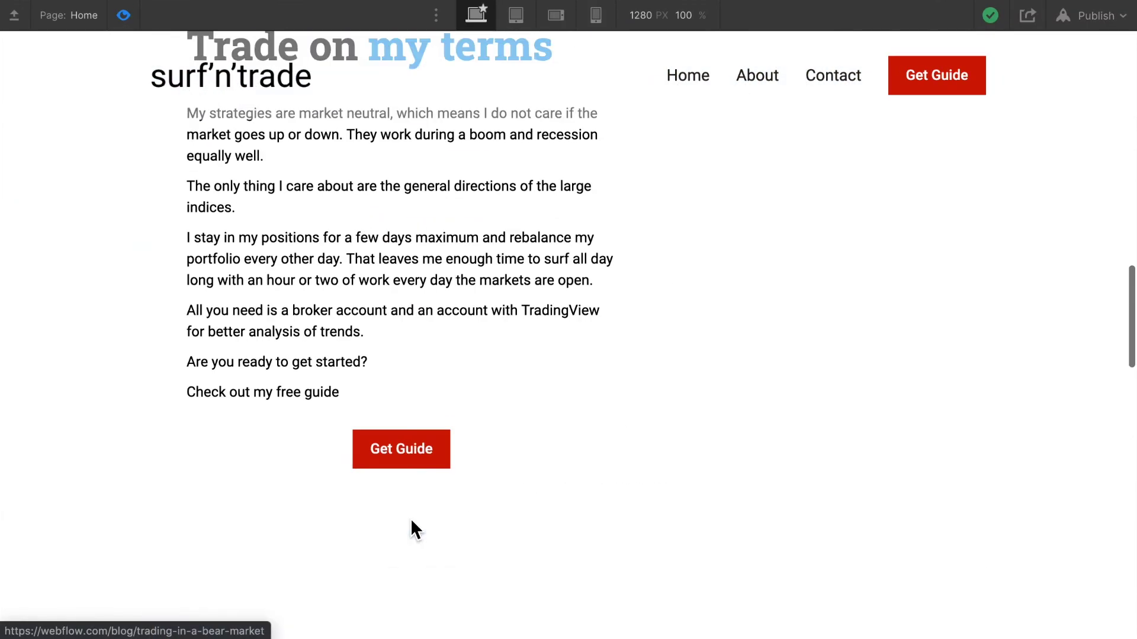
scroll(412, 529, "up", 5)
scroll(413, 529, "down", 10)
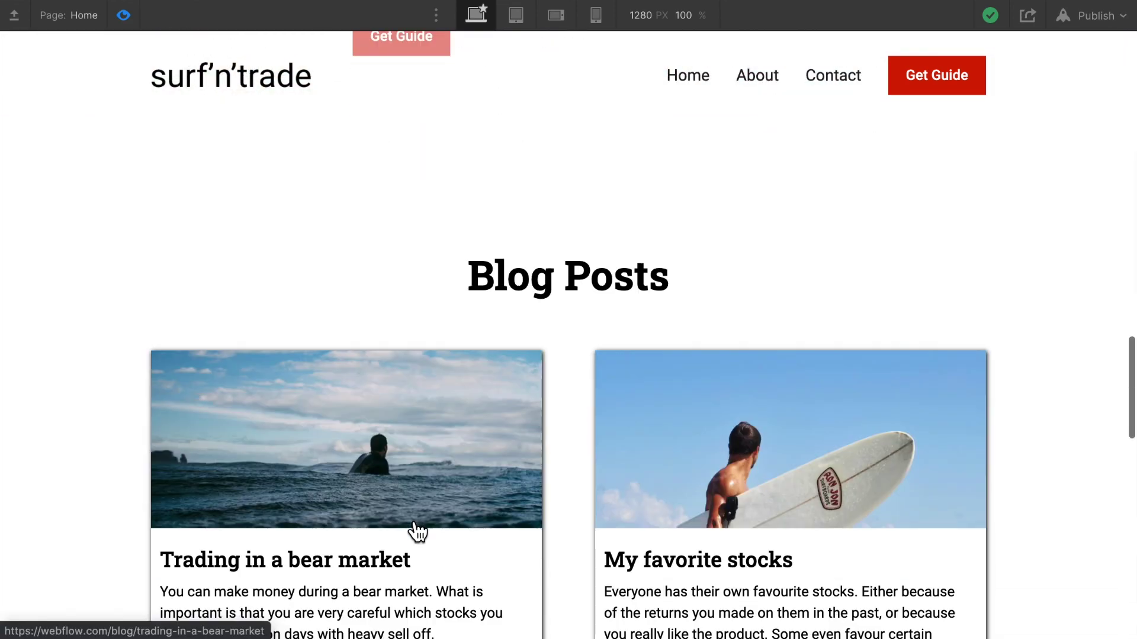
scroll(463, 370, "up", 10)
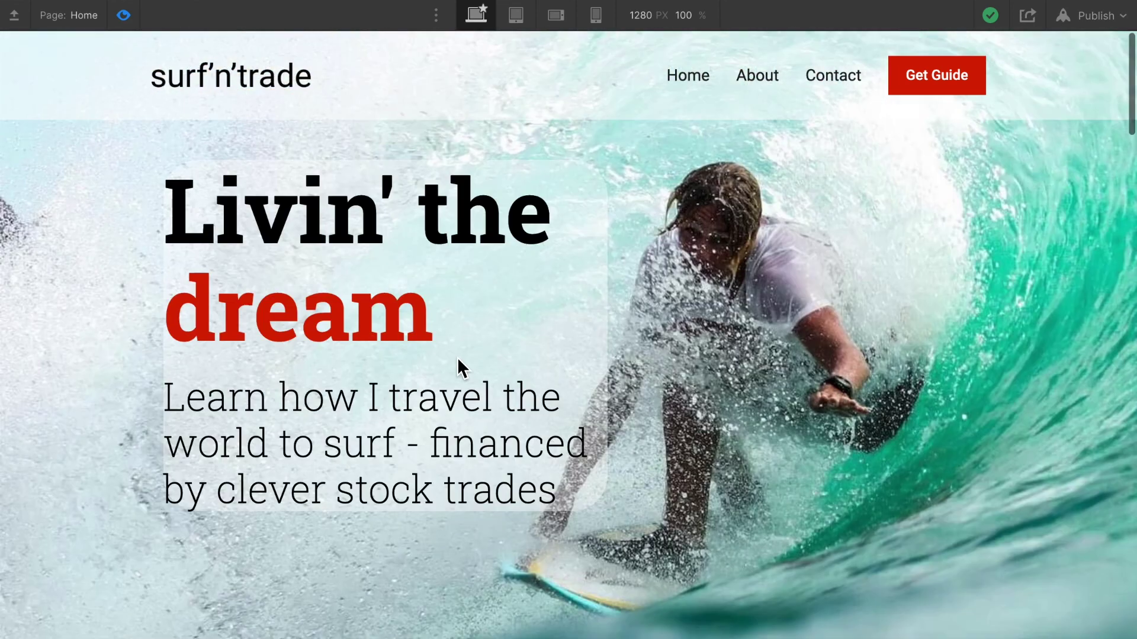
scroll(460, 366, "down", 6)
scroll(460, 367, "down", 10)
scroll(459, 364, "up", 10)
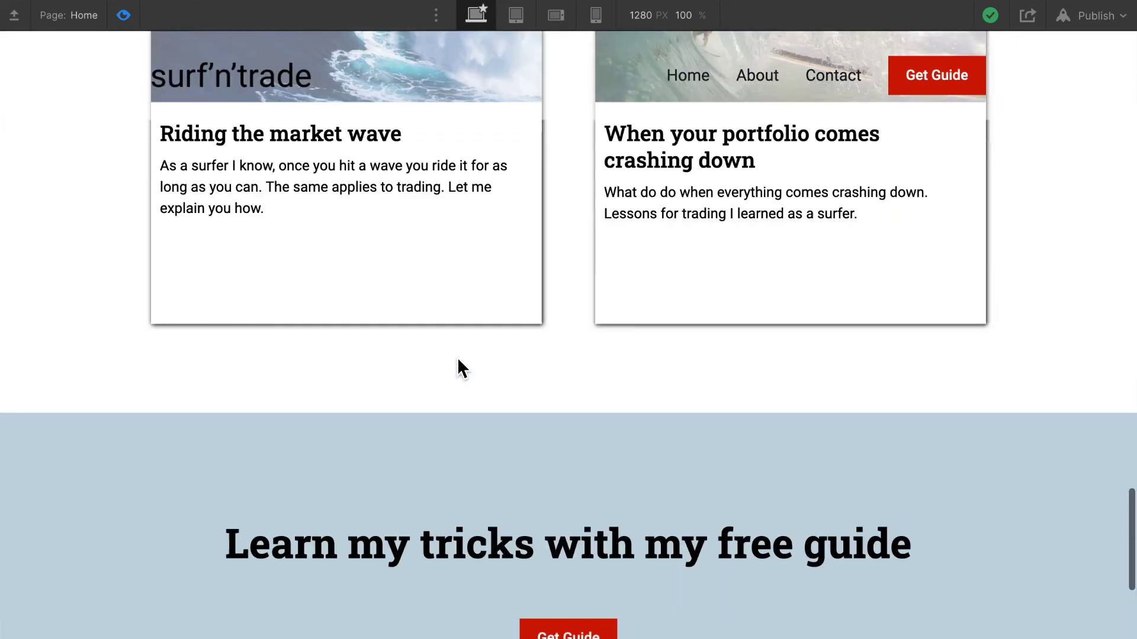